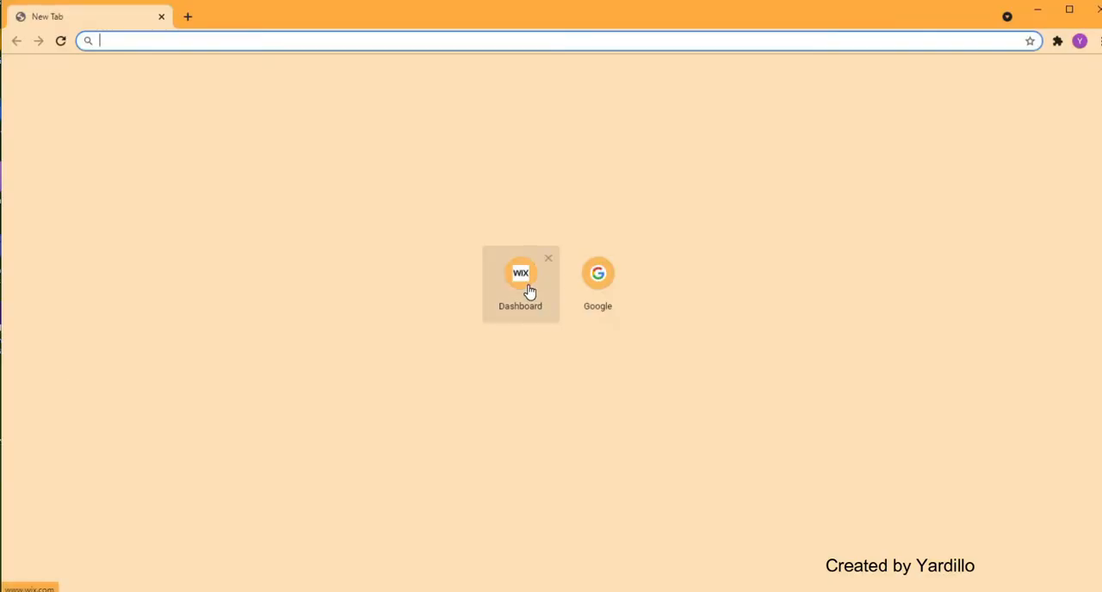
- Log in to Wix with the Google account and open My Site 1 in the site editor
left_click(530, 293)
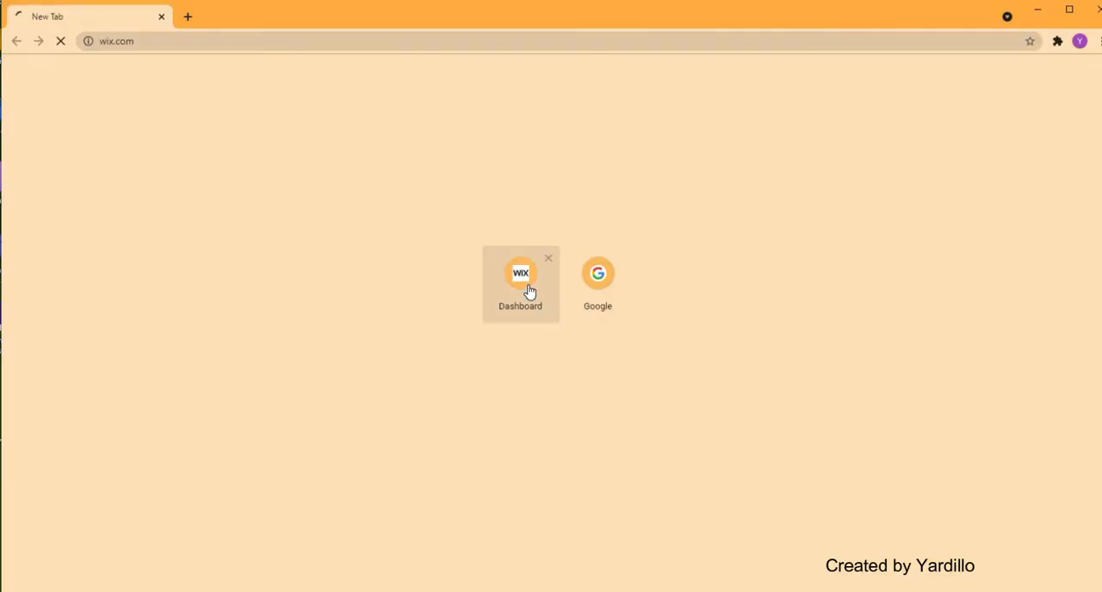
left_click(1019, 90)
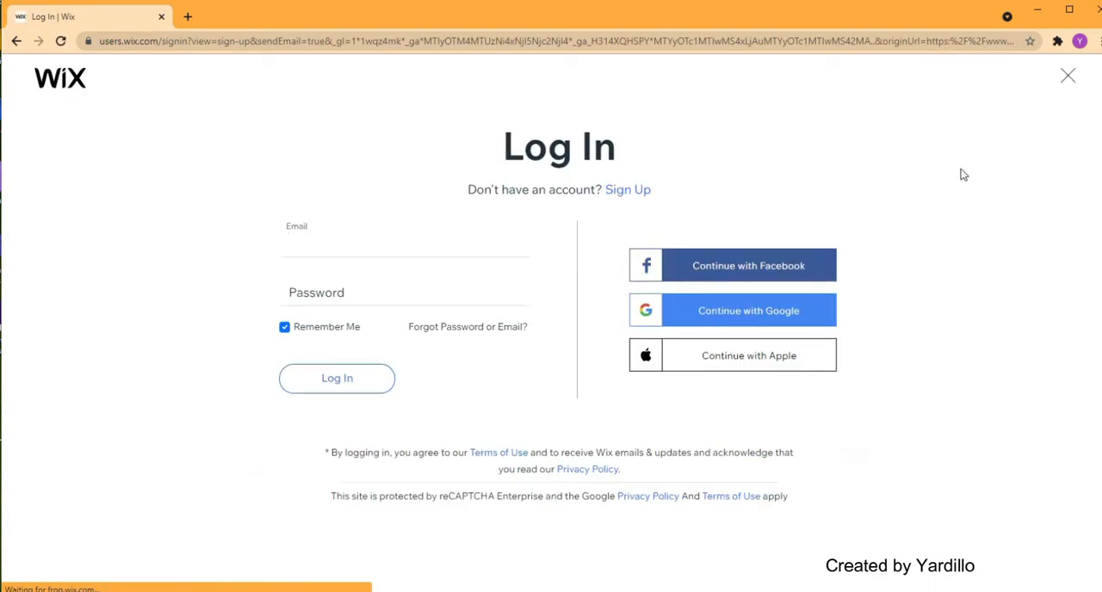
left_click(813, 312)
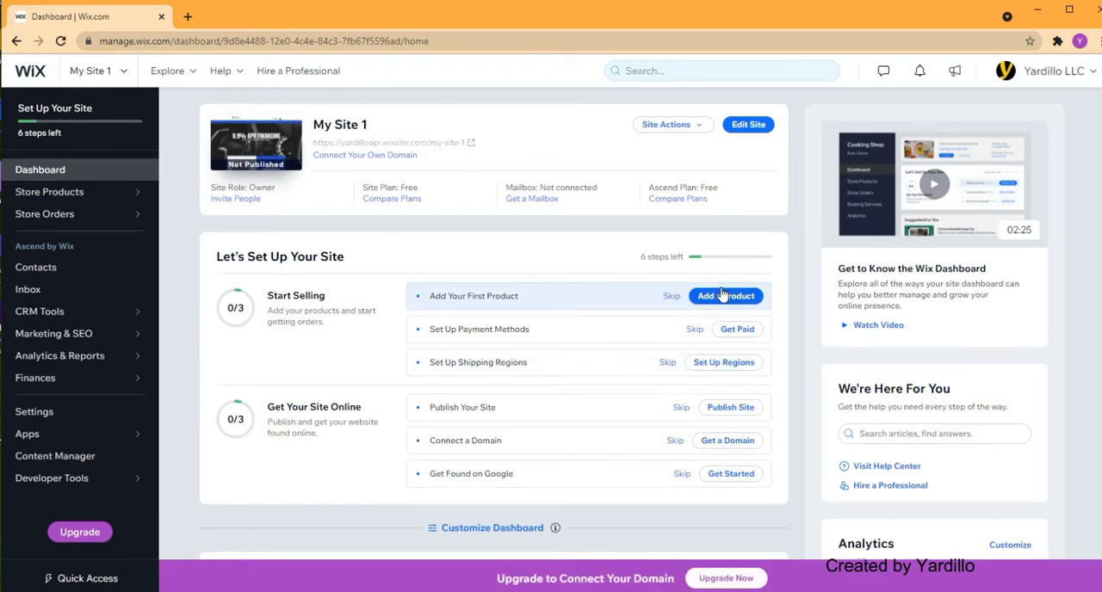
mouse_move(336, 136)
left_click(767, 128)
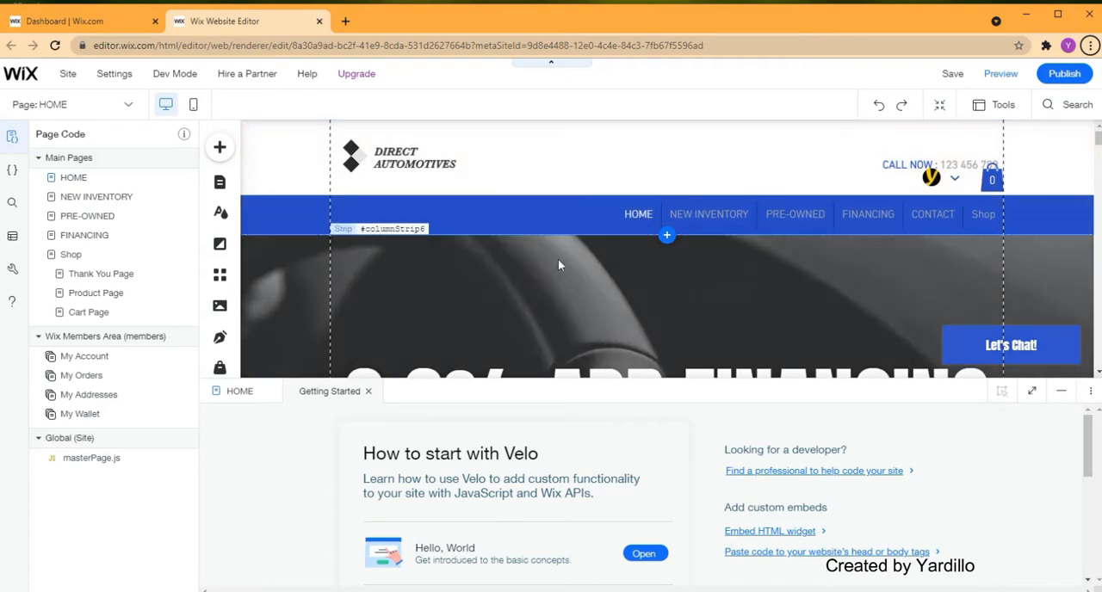
- Turn Velo Dev Mode off for the site and turn it back on
mouse_move(164, 76)
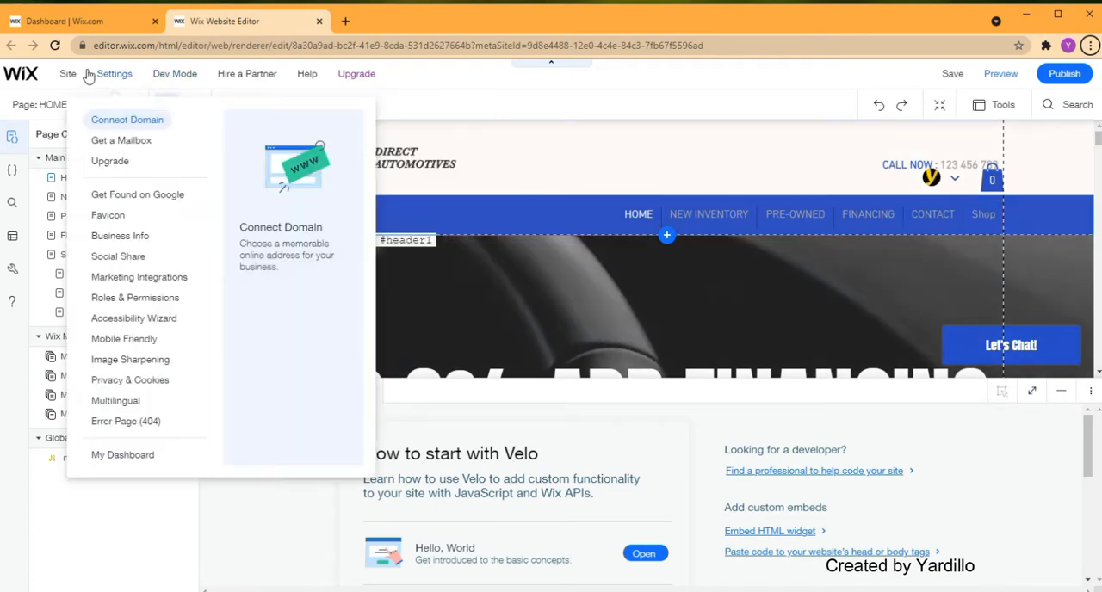
mouse_move(103, 79)
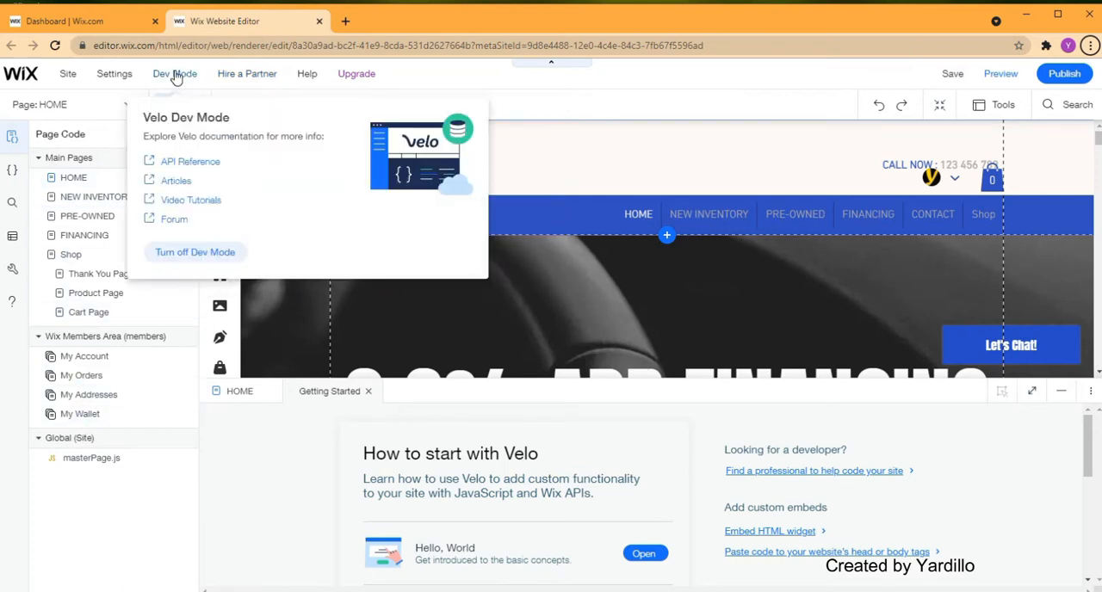
left_click(190, 252)
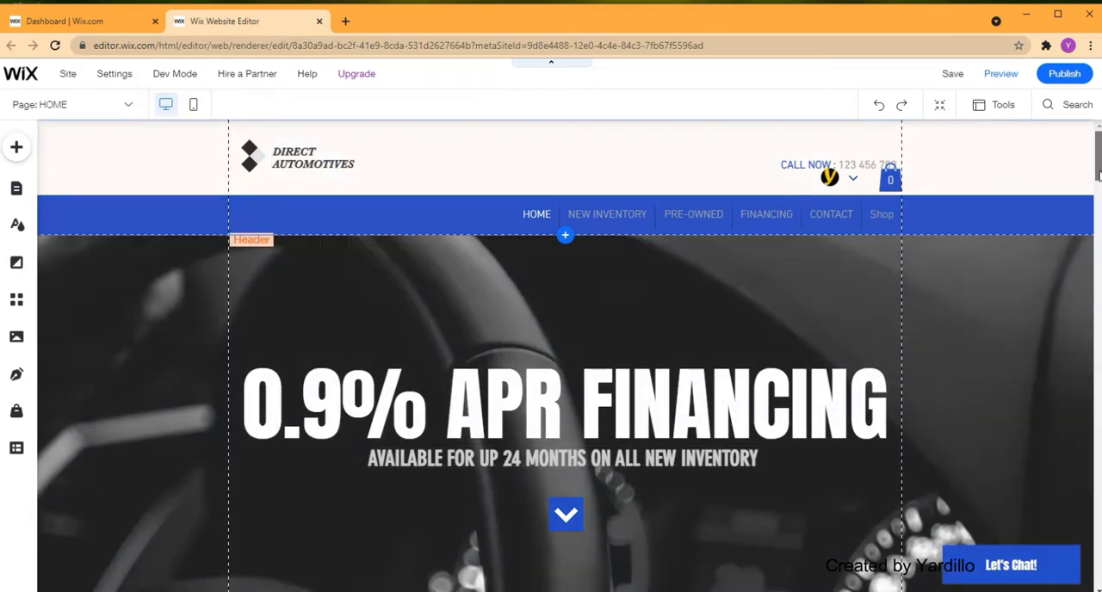
left_click_drag(1097, 176, 1082, 290)
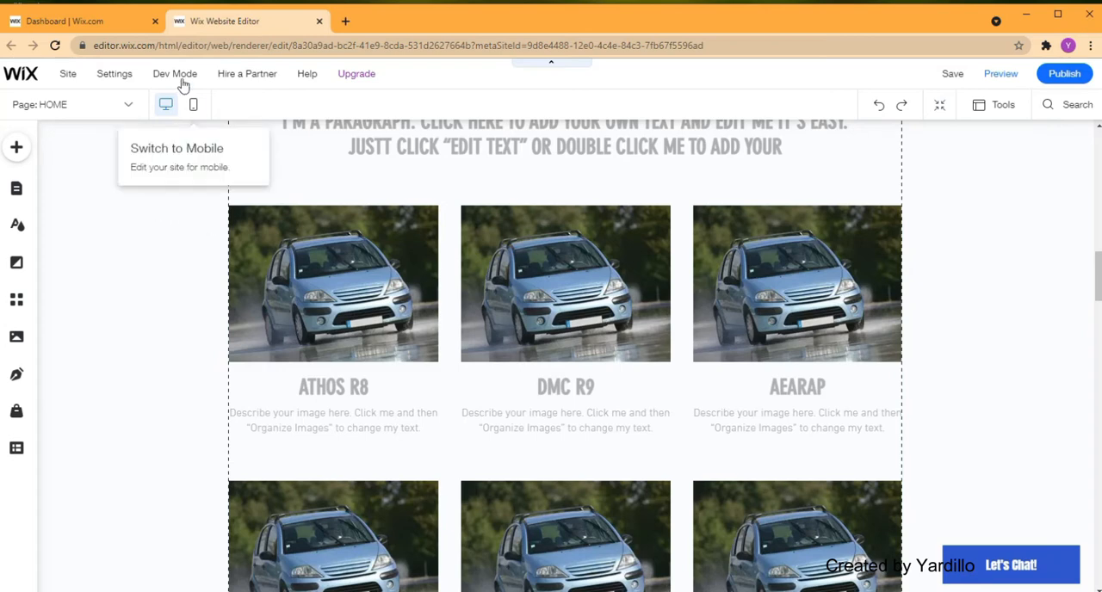
mouse_move(180, 79)
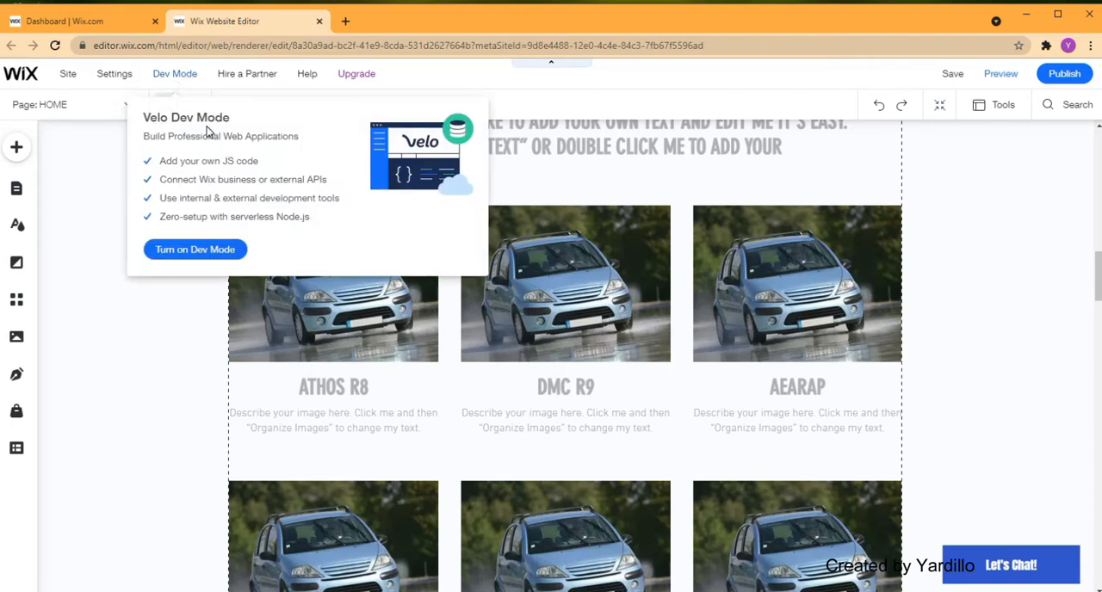
left_click(196, 250)
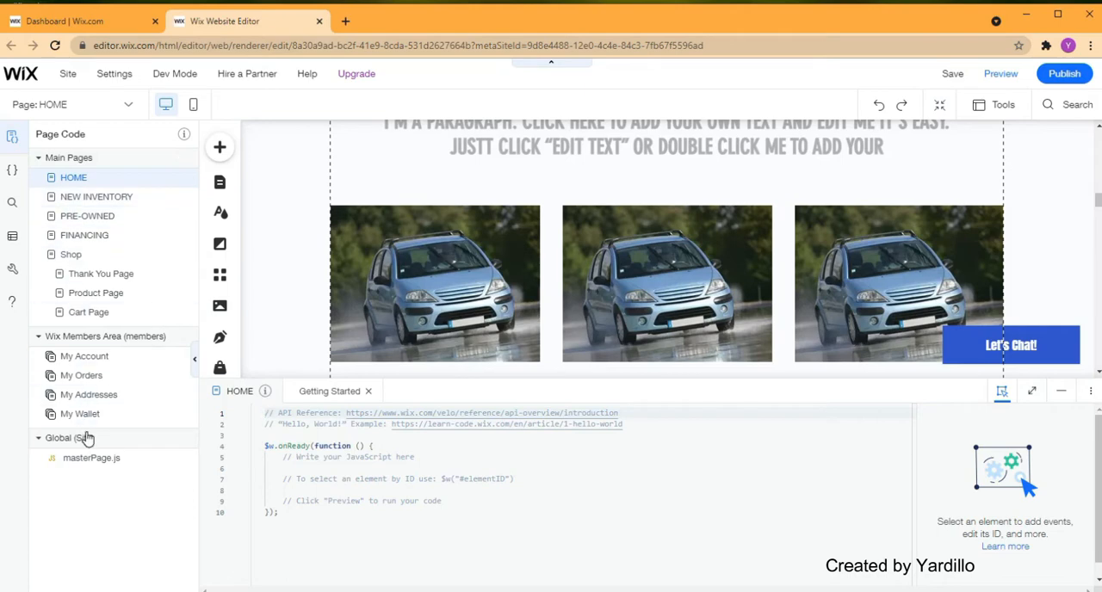
- Show the site's databases and expand the Billing, Members and Stores content collections
left_click(15, 238)
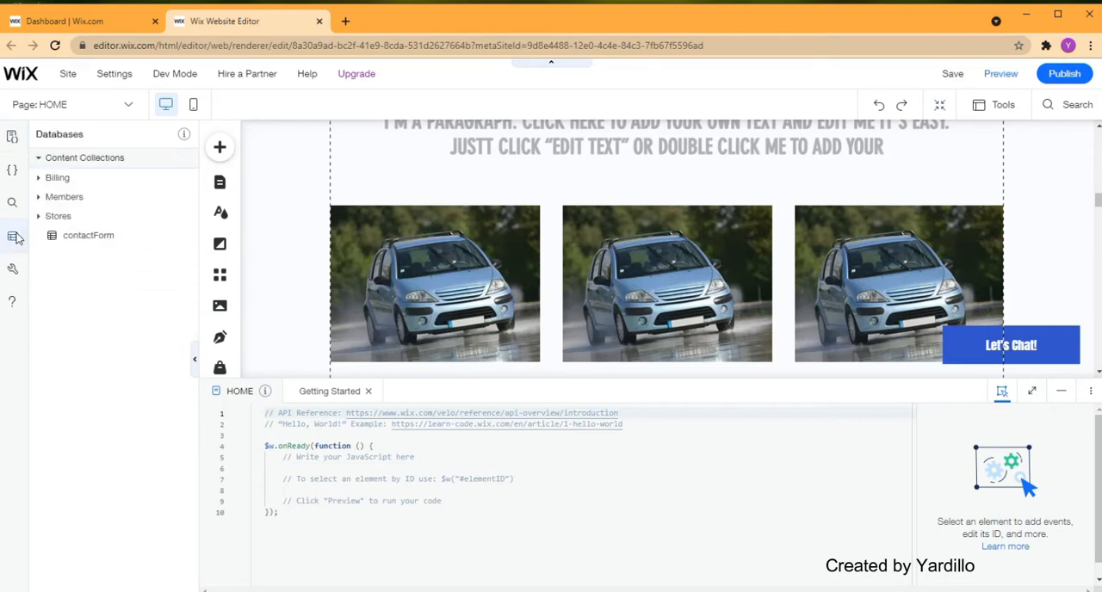
left_click(38, 178)
left_click(38, 235)
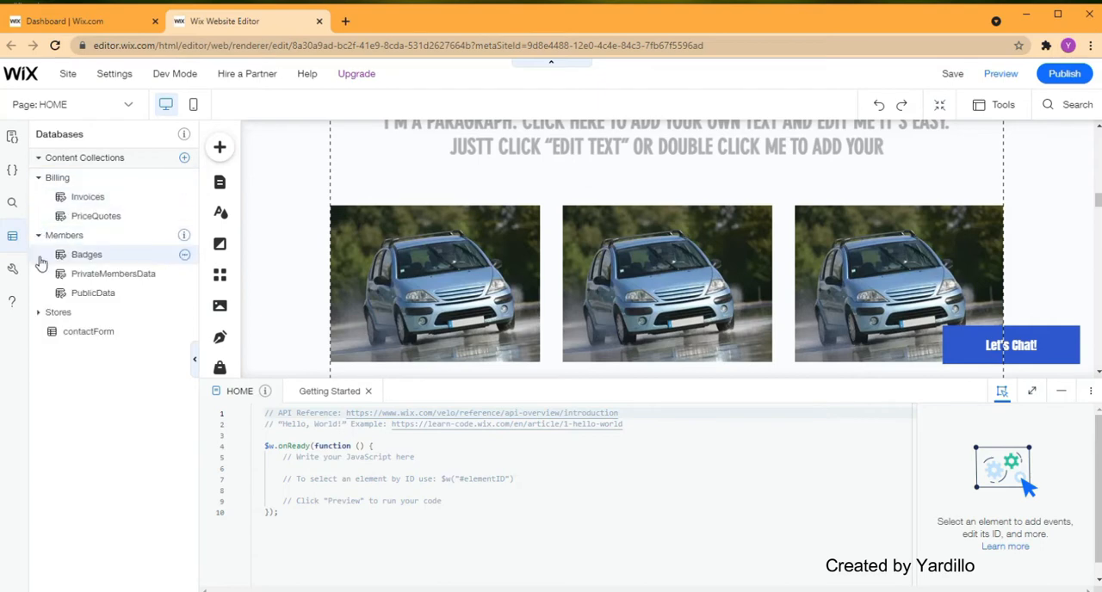
left_click(38, 312)
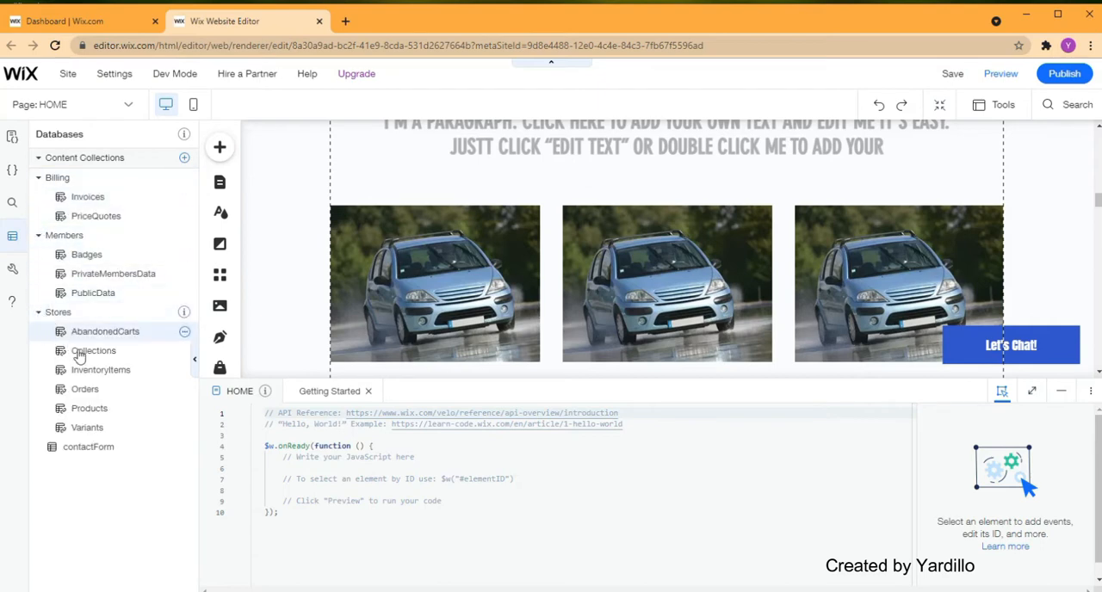
- Open the Invoices collection and review its visible and hidden fields
left_click(89, 198)
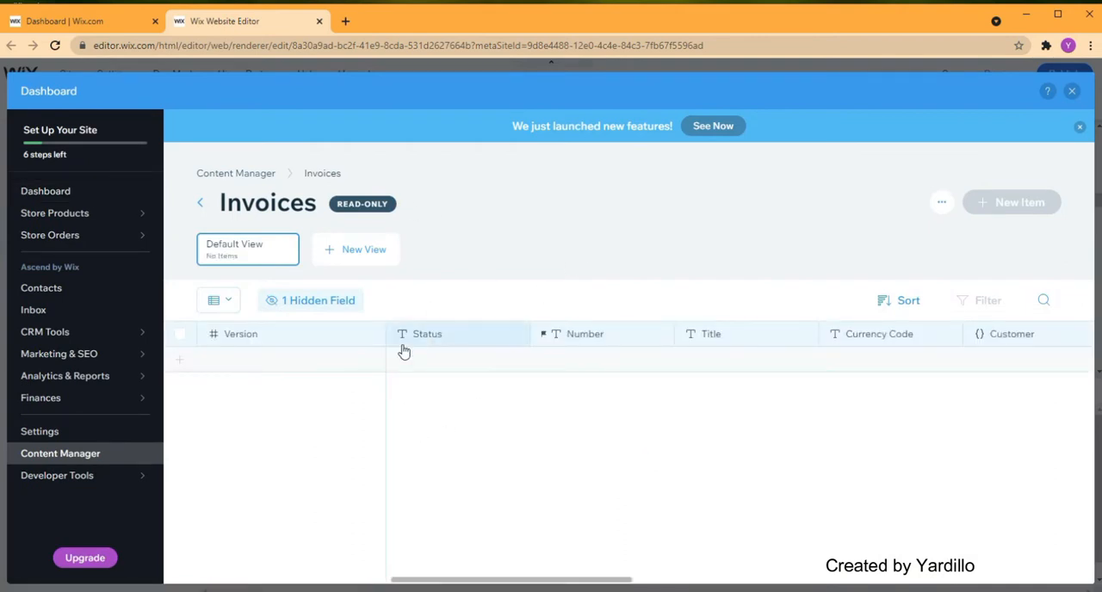
left_click(231, 303)
left_click(294, 301)
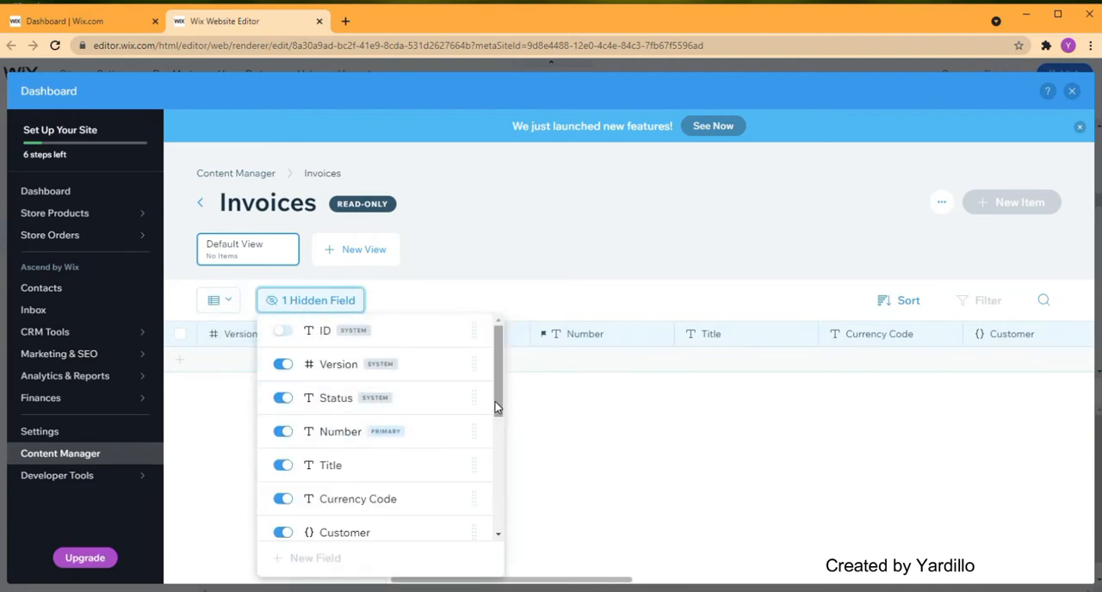
left_click_drag(497, 409, 483, 539)
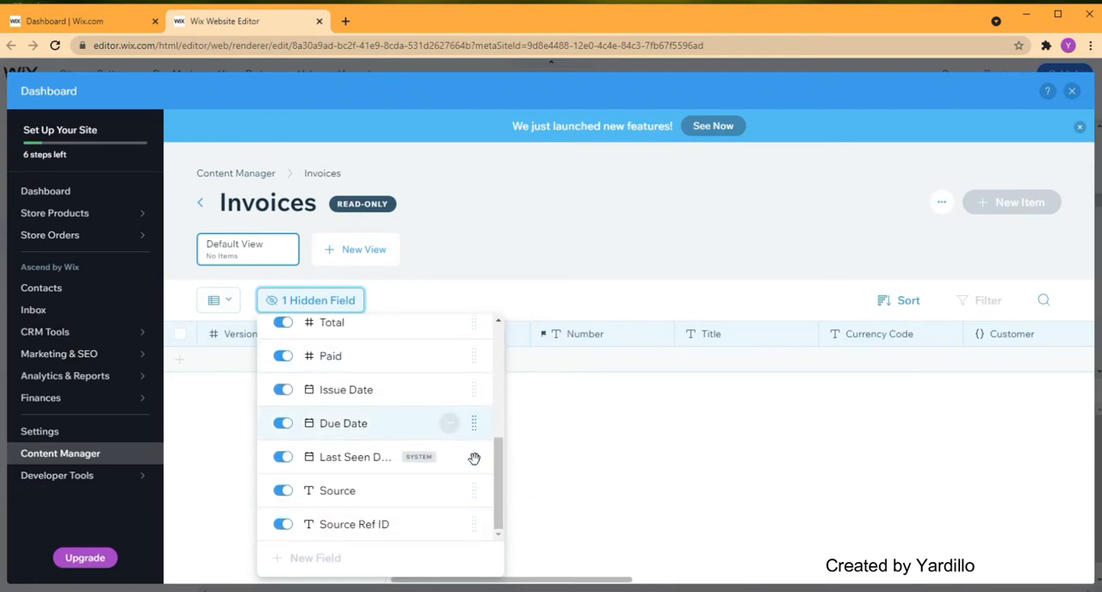
left_click(551, 394)
mouse_move(622, 580)
left_mouse_down()
mouse_move(1061, 581)
mouse_move(981, 571)
mouse_move(616, 586)
left_mouse_up()
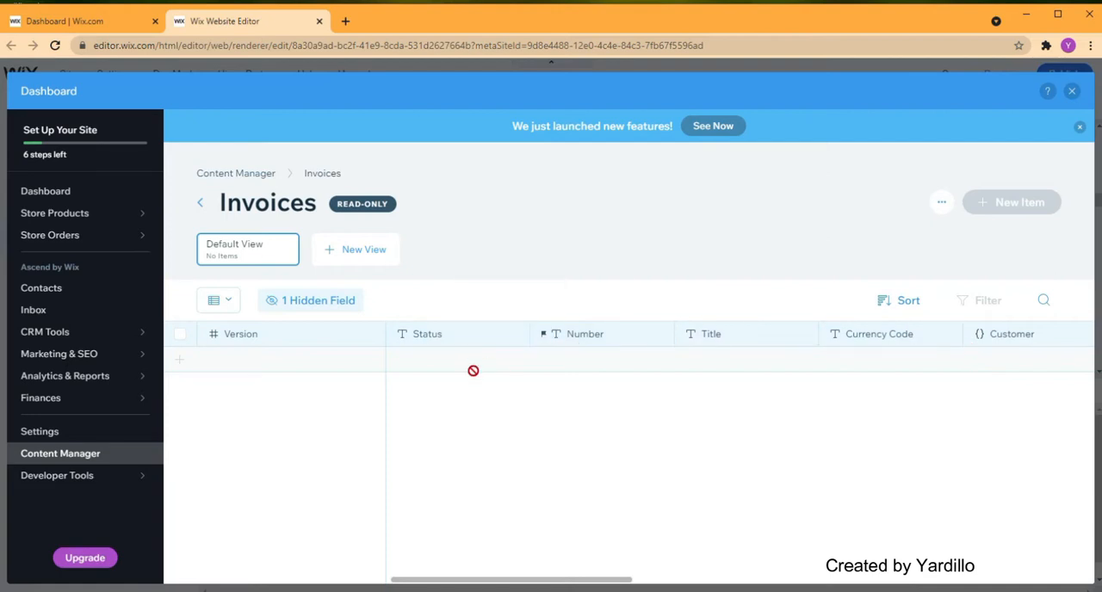
- Return to the Content Manager overview, look through the Billing, Members and Stores collections, and close the dashboard
left_click(200, 203)
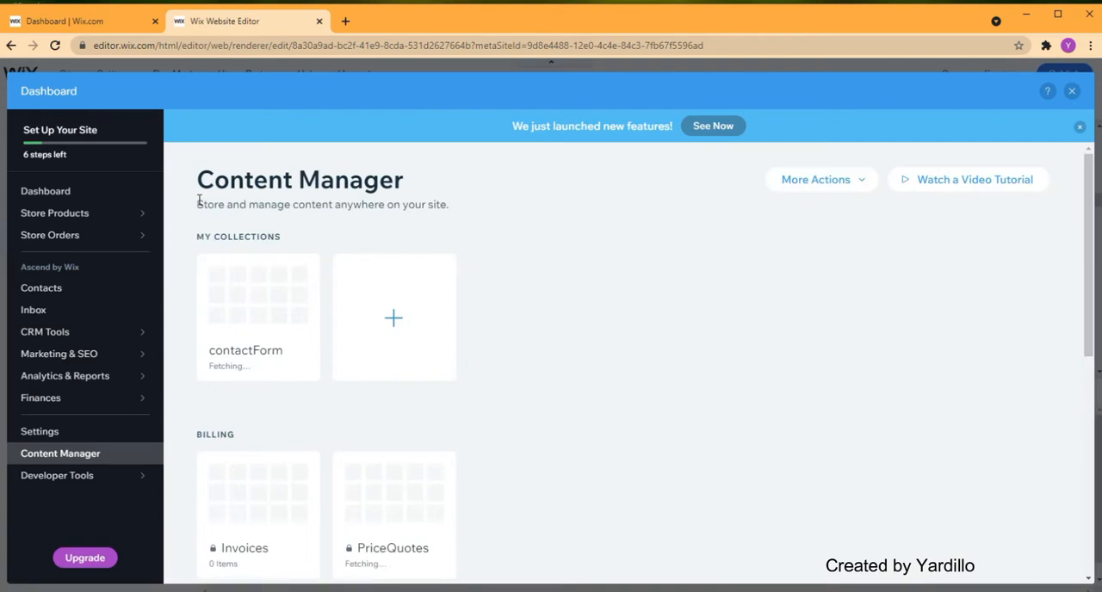
scroll(519, 301, "down", 2)
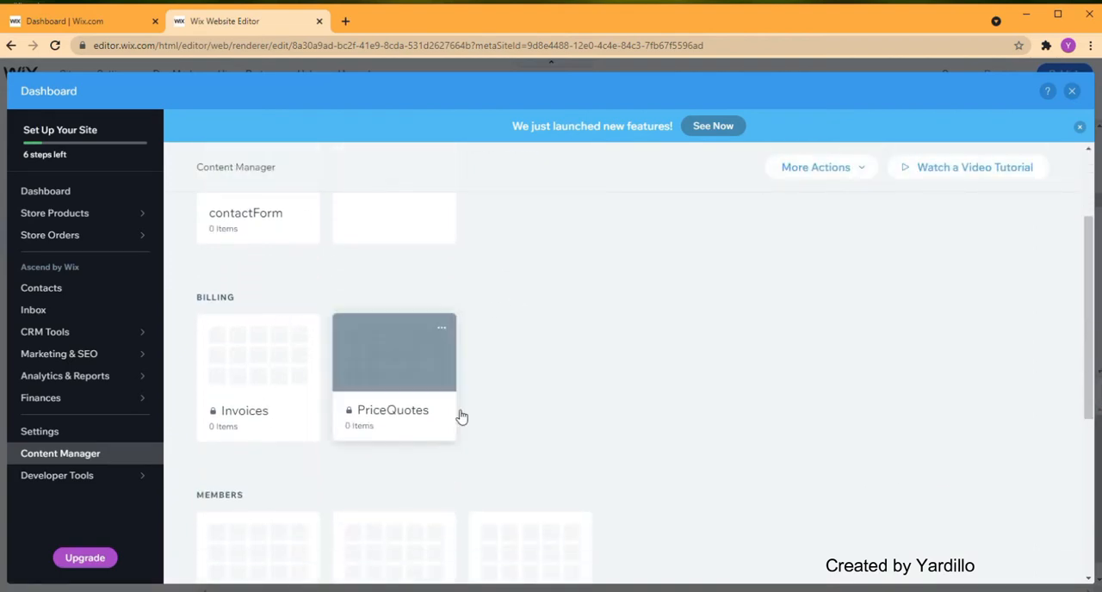
scroll(624, 396, "down", 1)
scroll(624, 396, "down", 2)
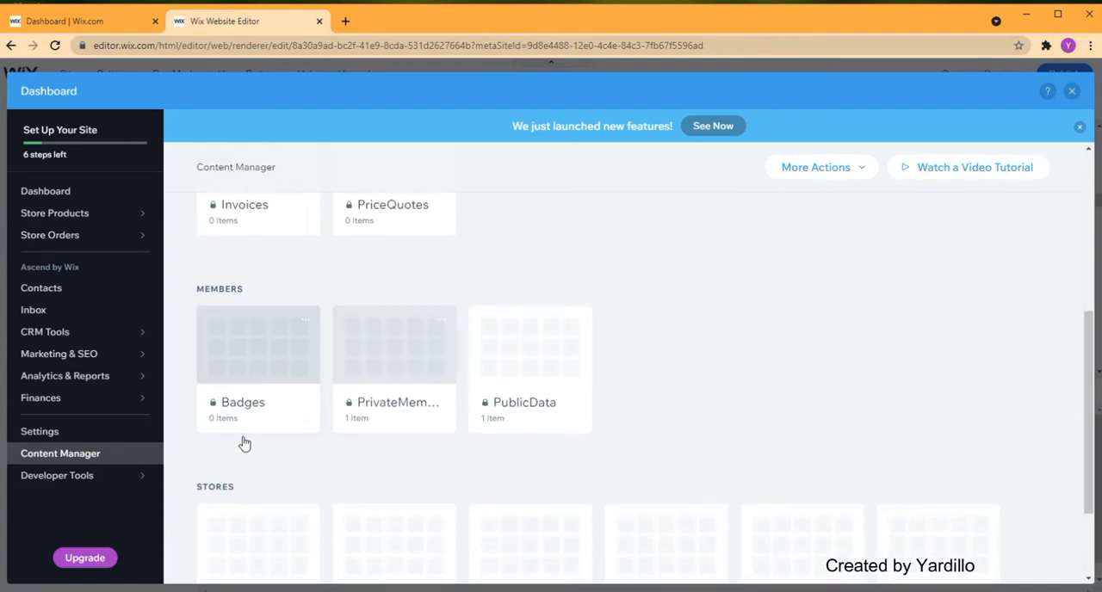
scroll(705, 396, "down", 2)
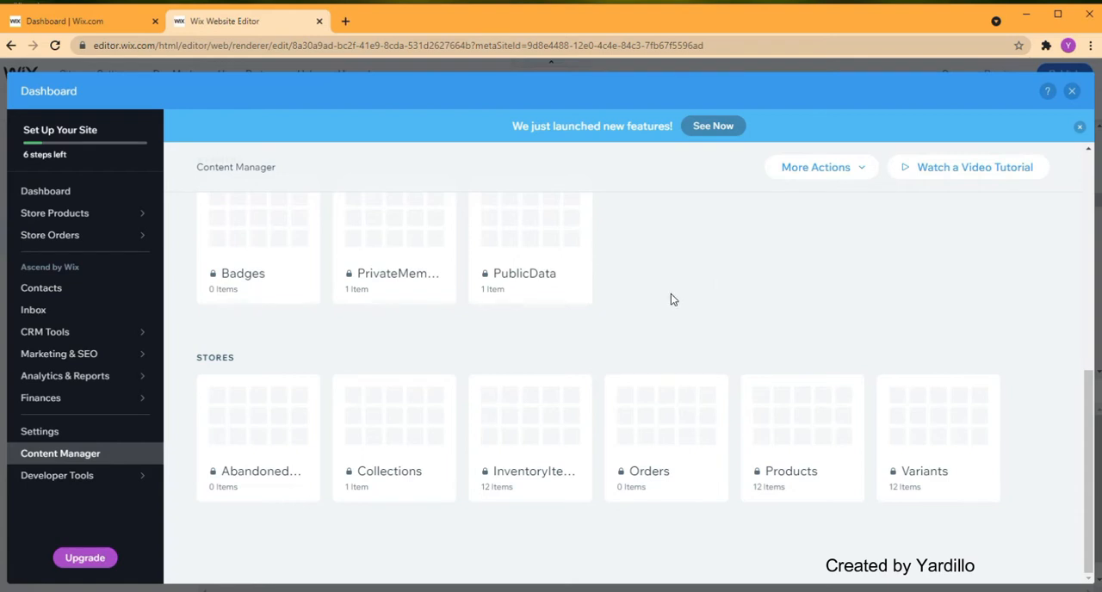
left_click_drag(1090, 432, 1083, 209)
mouse_move(86, 332)
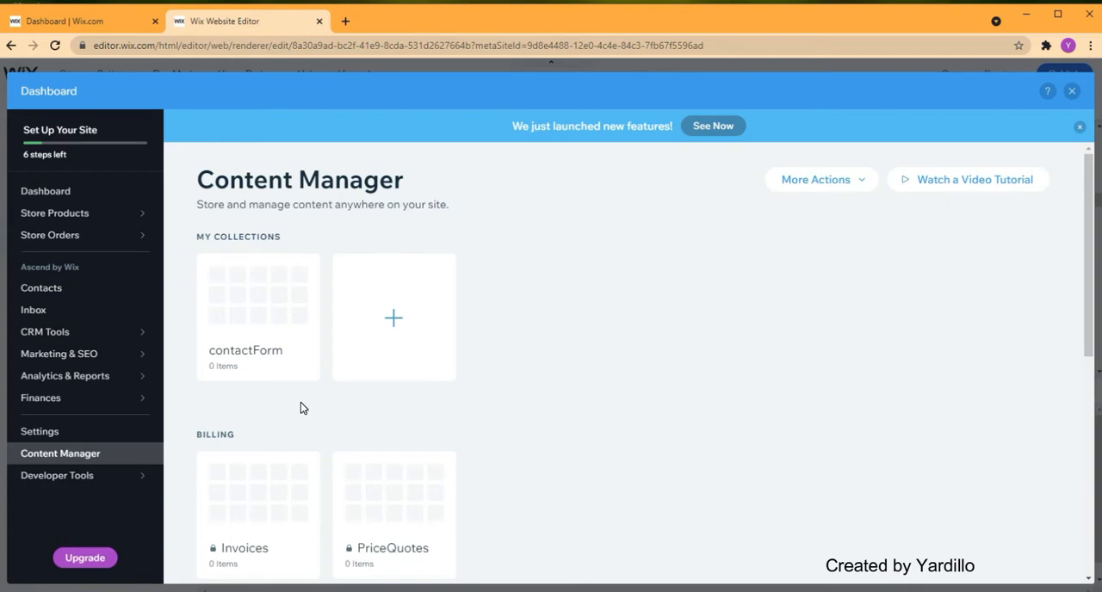
left_click(1073, 93)
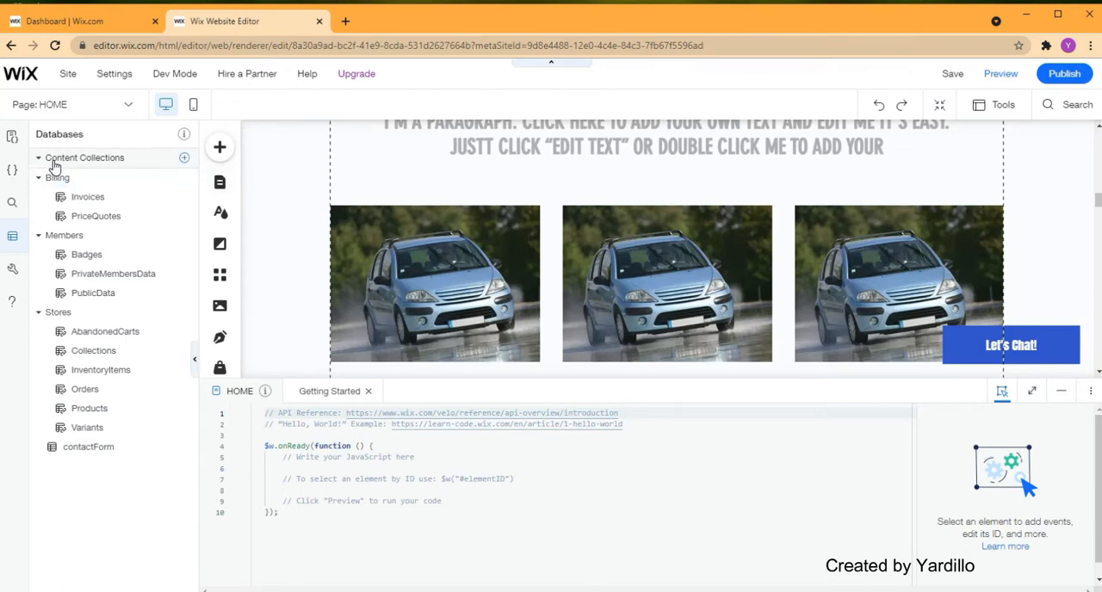
- Start adding an external database collection with the namespace Cars, ready for its endpoint URL
left_click(184, 161)
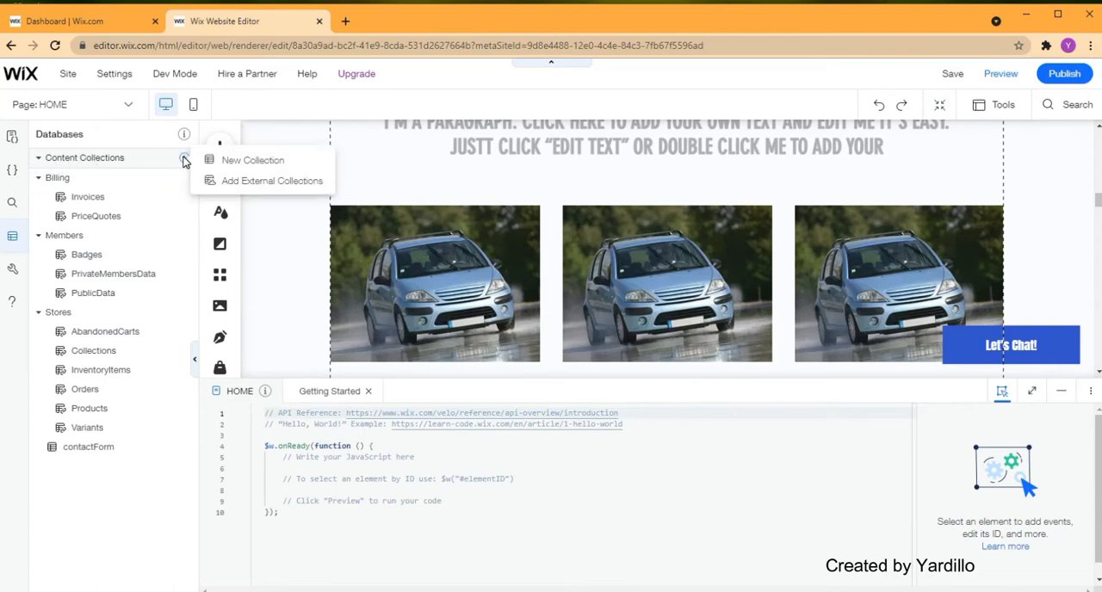
left_click(255, 188)
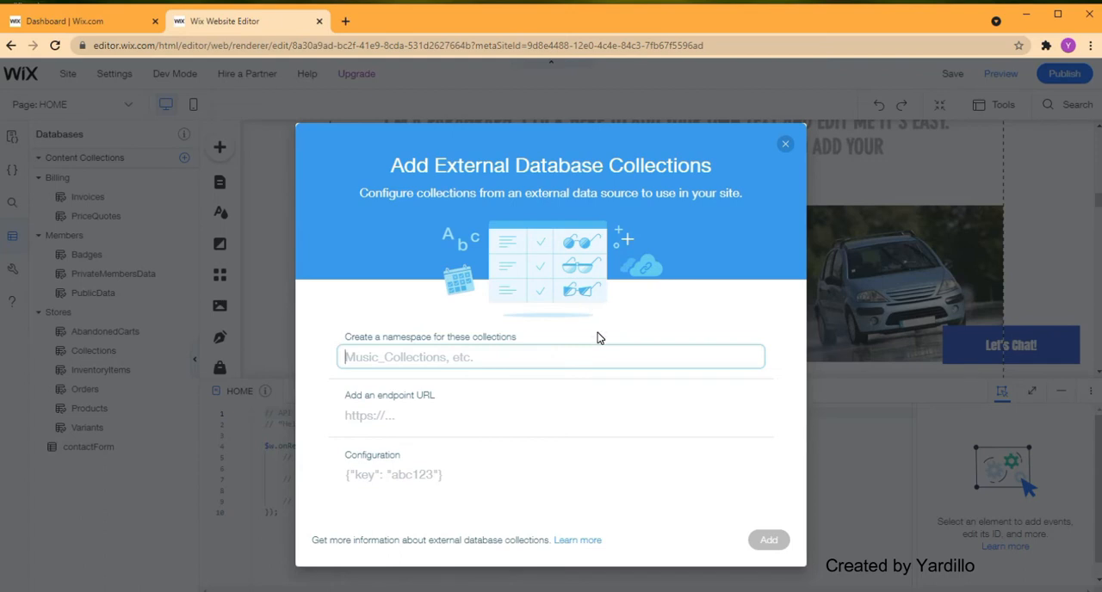
left_click(426, 361)
type("Cars")
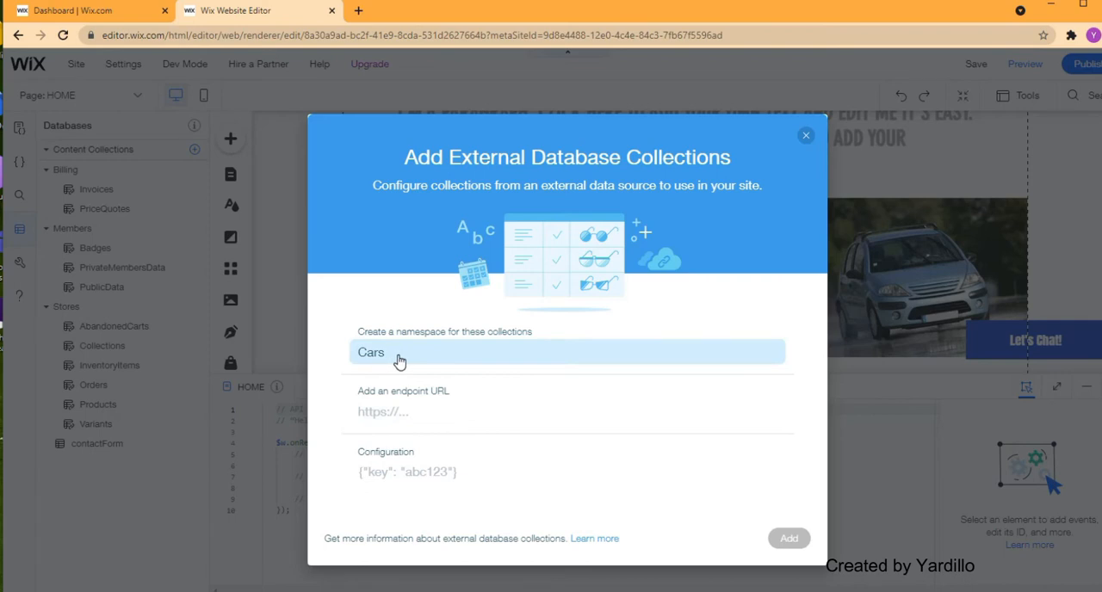
left_click(427, 413)
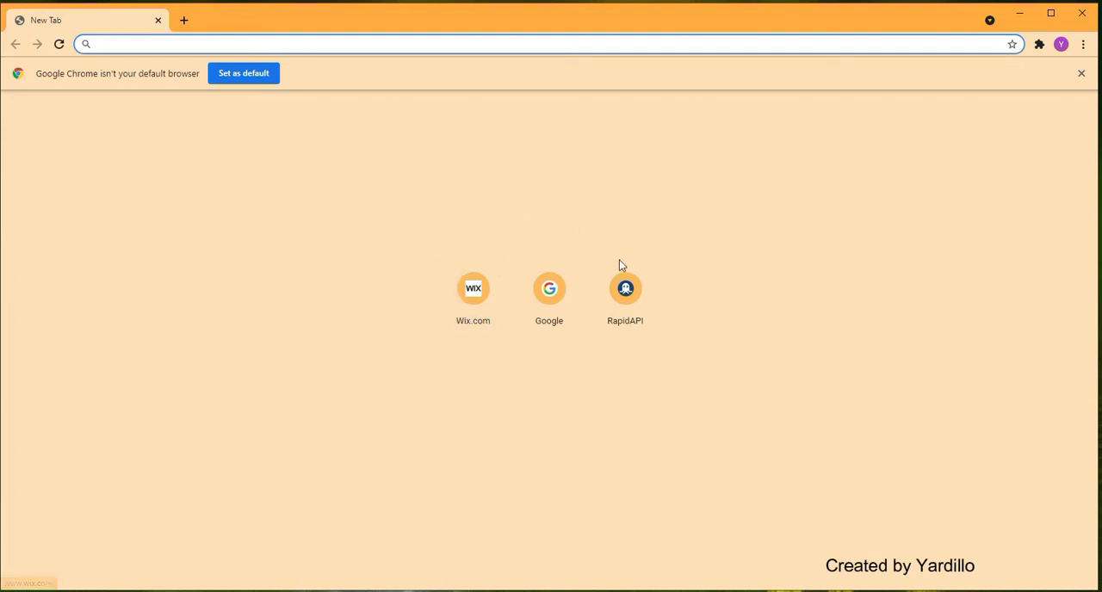
- Switch to RapidAPI in the browser and log in with the suggested Google account
left_click(633, 301)
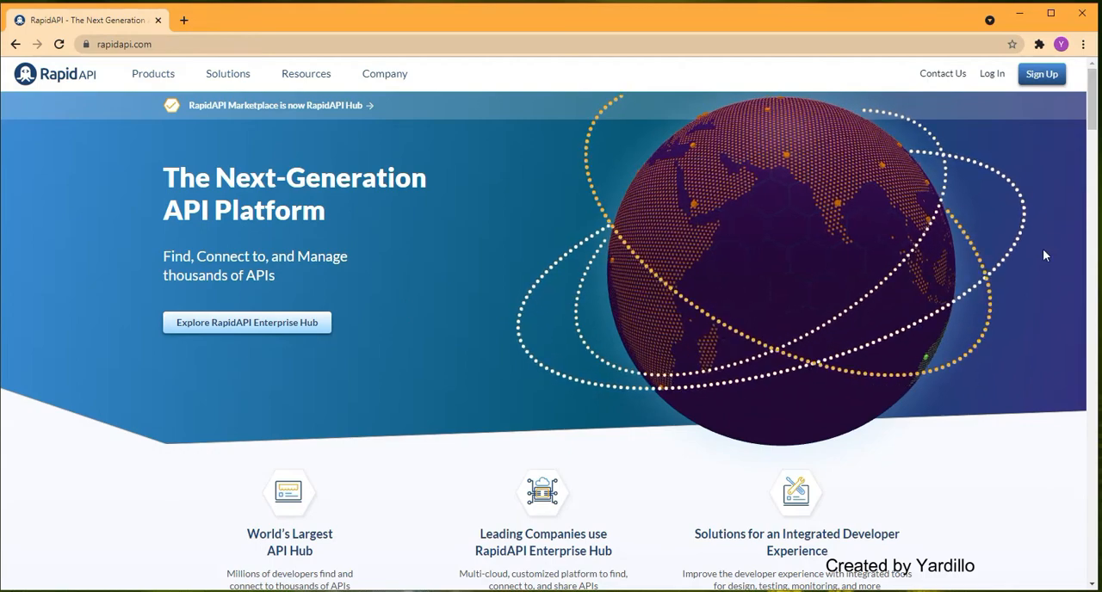
left_click(993, 76)
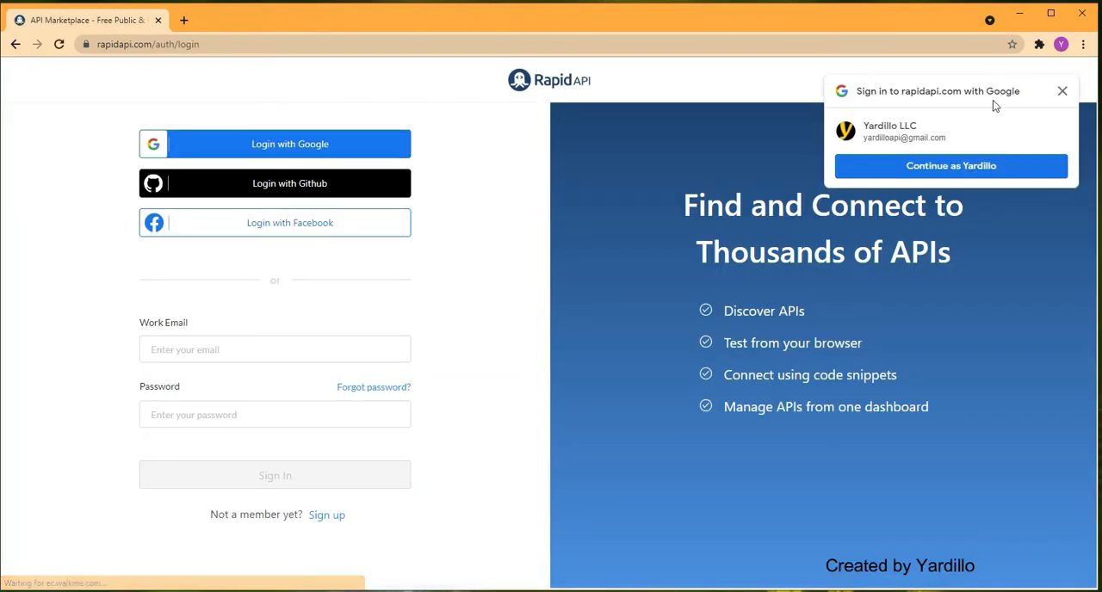
left_click(959, 169)
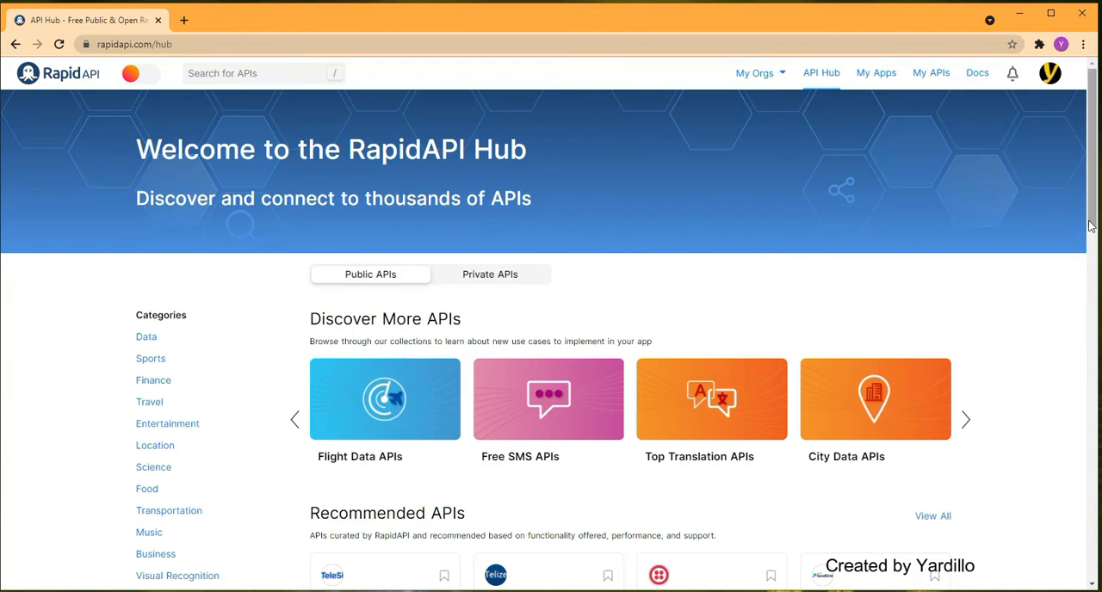
mouse_move(1091, 229)
left_mouse_down()
mouse_move(1097, 428)
mouse_move(1078, 485)
mouse_move(1076, 315)
mouse_move(1093, 209)
left_mouse_up()
mouse_move(1092, 216)
left_mouse_down()
mouse_move(1095, 229)
mouse_move(1095, 207)
left_mouse_up()
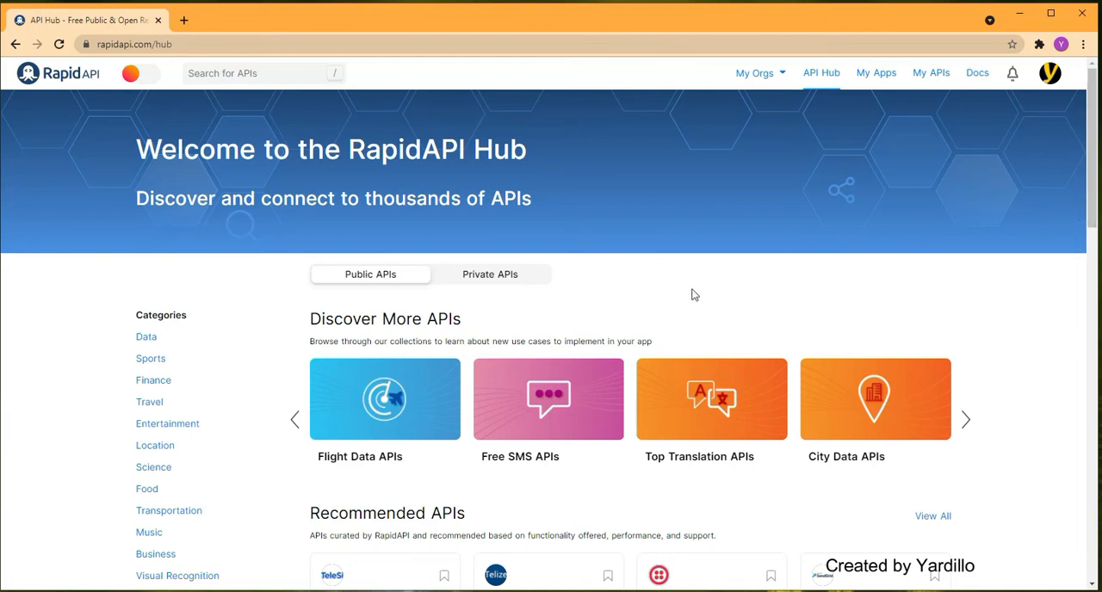
- Search the API hub for "mongo" and open the MongoDB Wix API documentation
left_click(245, 74)
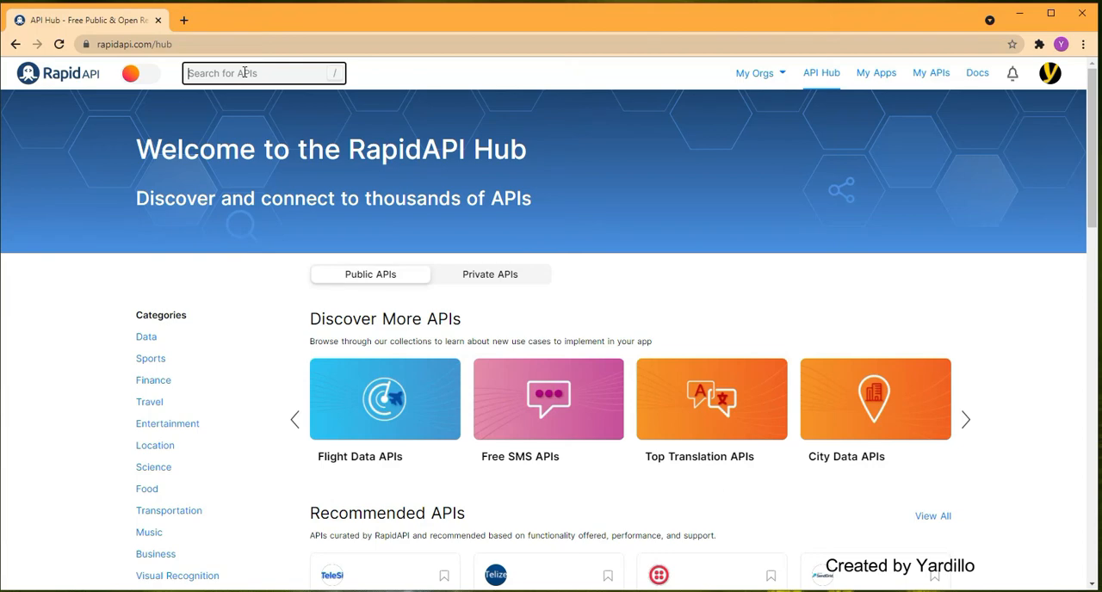
type("mongo")
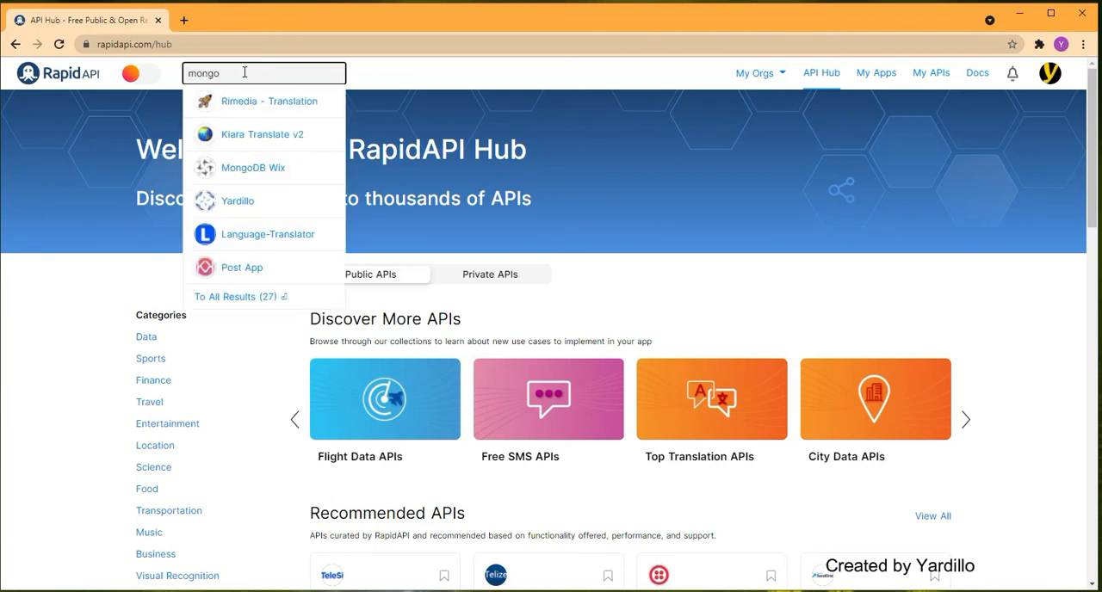
left_click(270, 169)
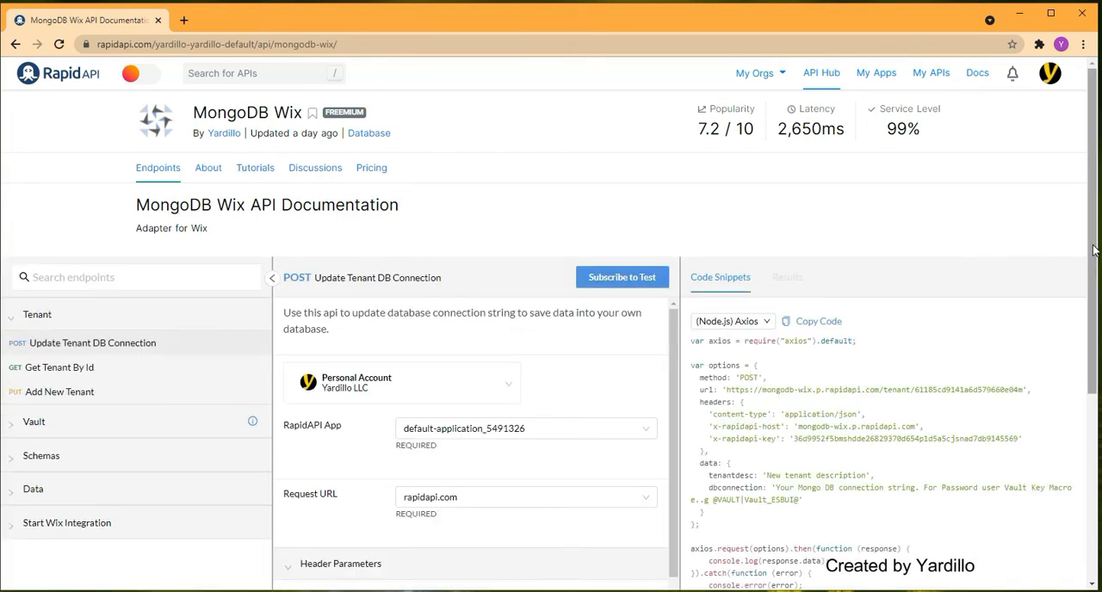
left_click_drag(1095, 248, 1095, 260)
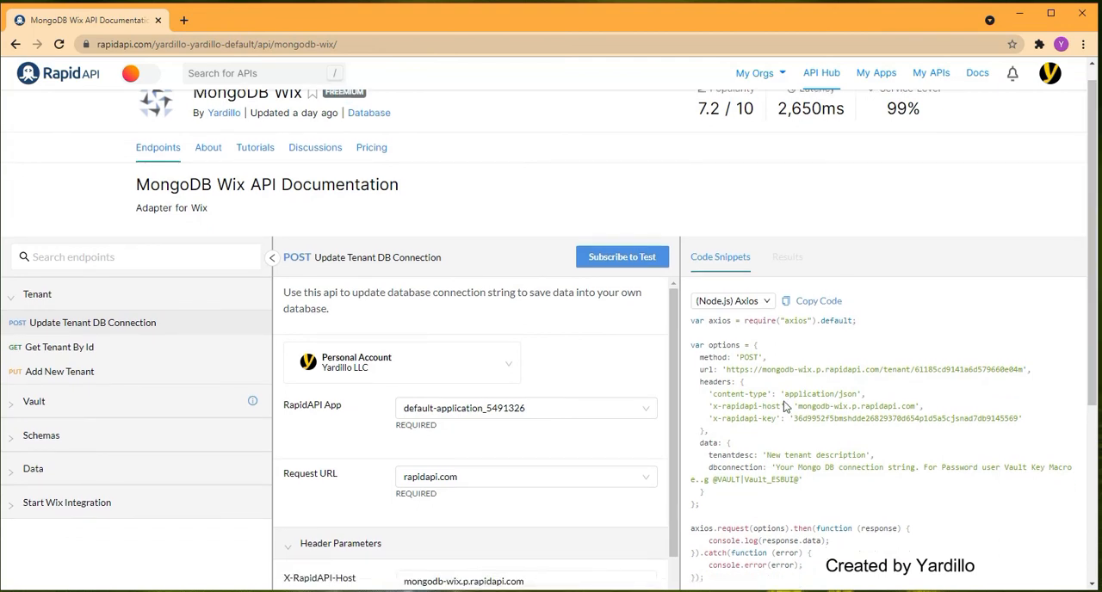
- Switch the code snippet language for the Update Tenant DB Connection endpoint to C# HttpClient
left_click(765, 303)
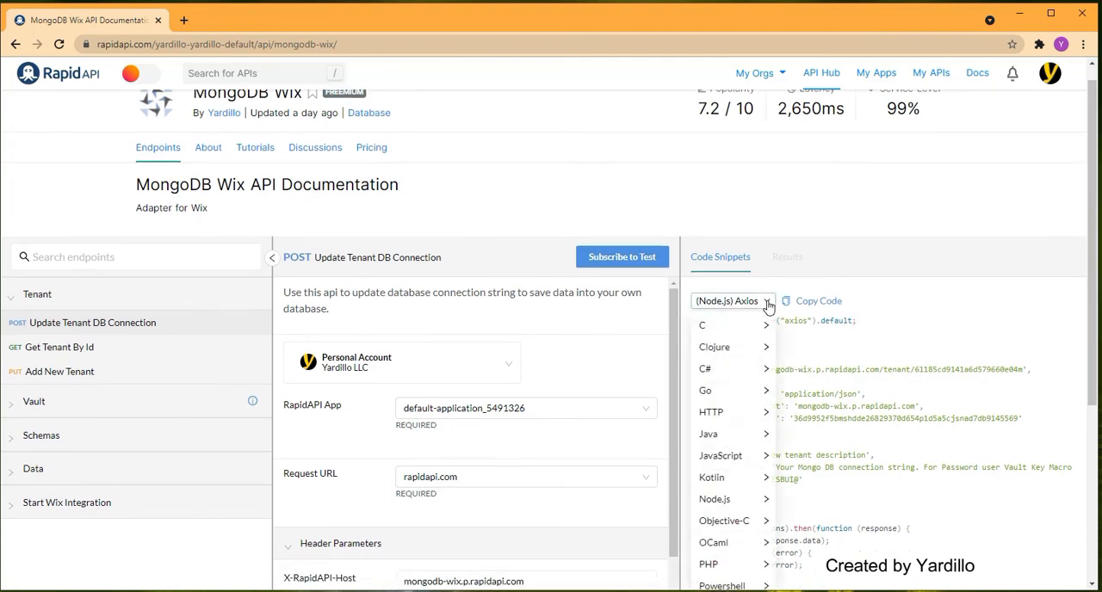
mouse_move(762, 371)
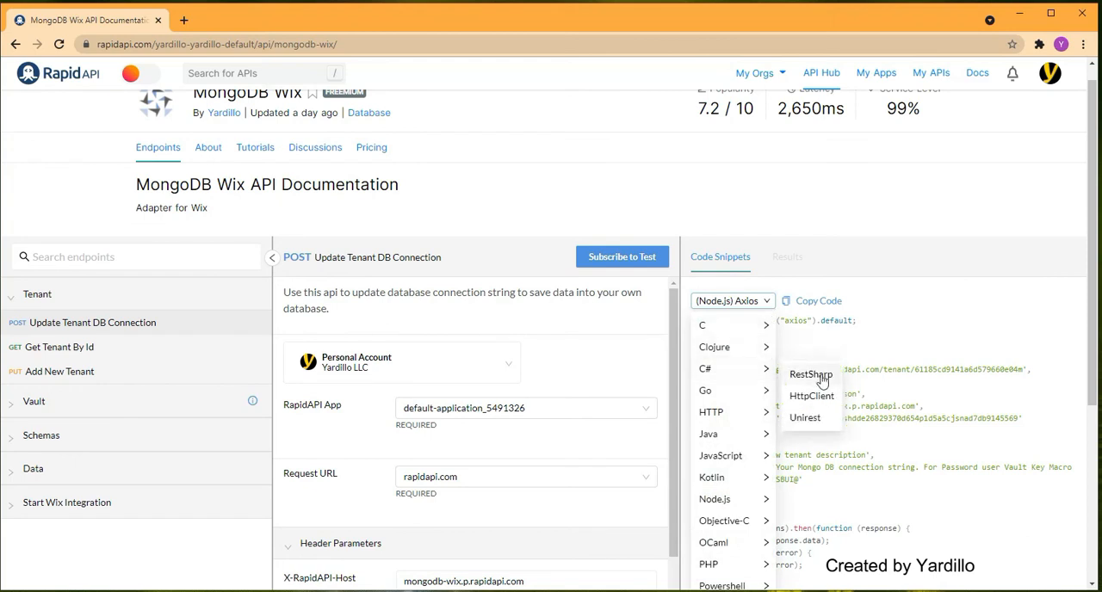
left_click(812, 396)
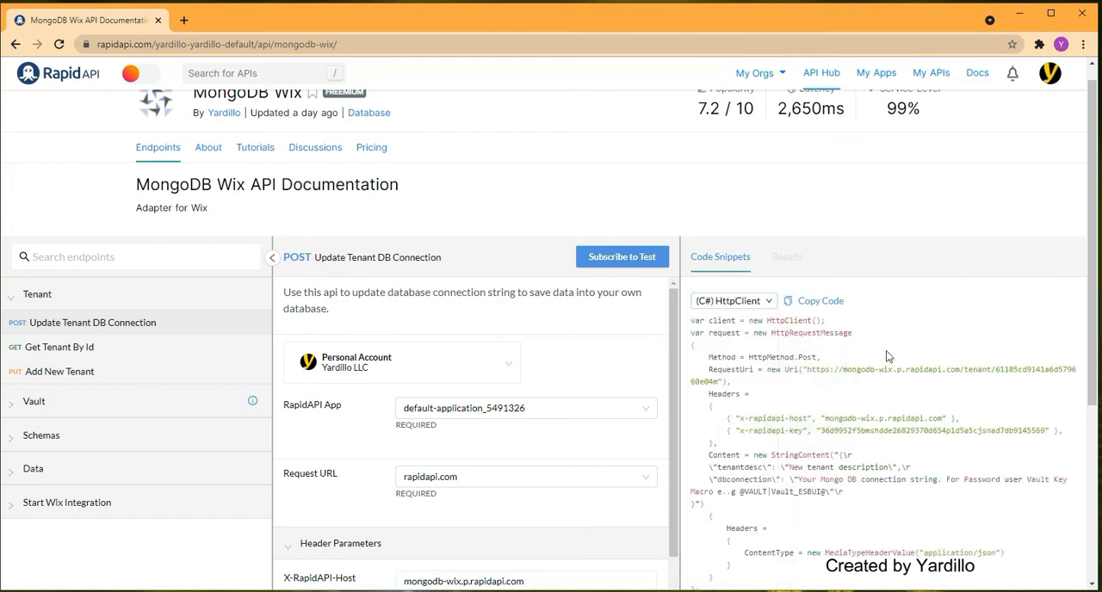
- Review the Update Tenant DB Connection endpoint's header parameters, required id parameter and request body description
left_click_drag(1096, 387, 1096, 472)
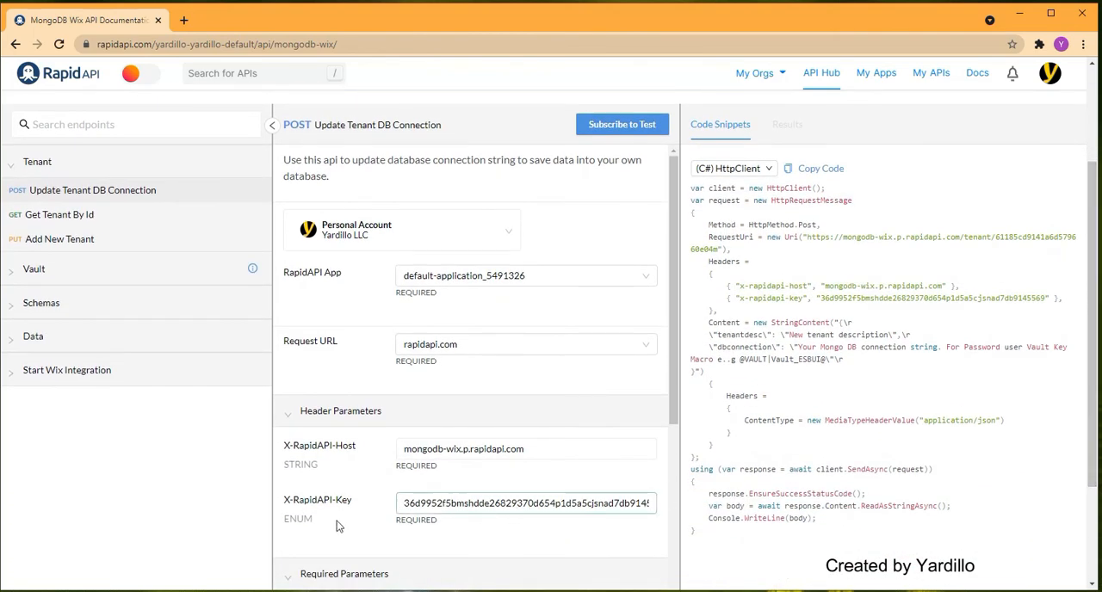
left_click(431, 509)
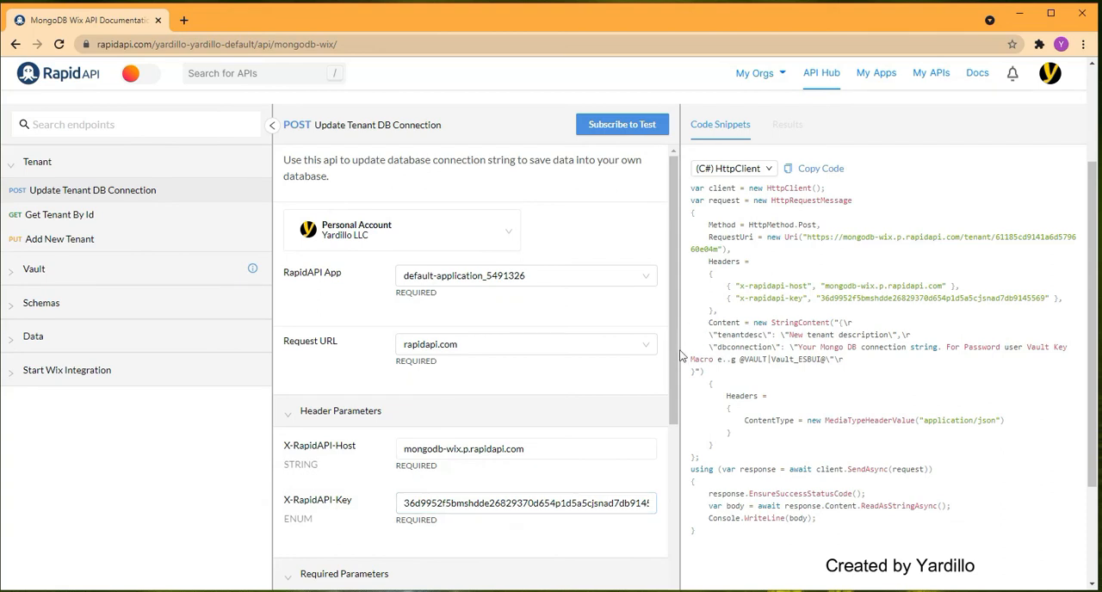
scroll(673, 367, "down", 1)
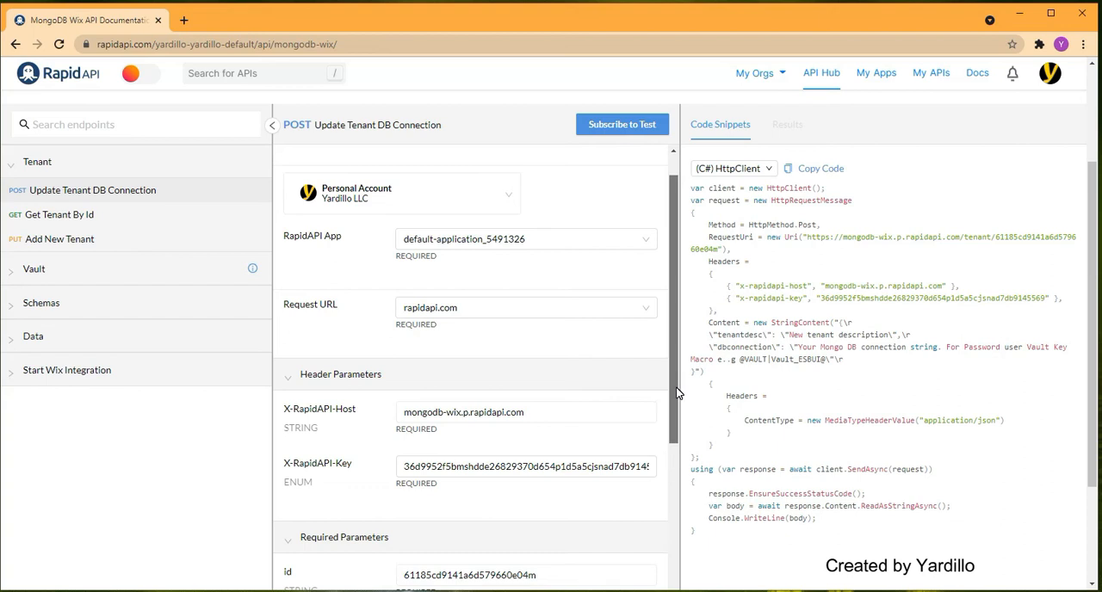
left_click_drag(676, 392, 673, 431)
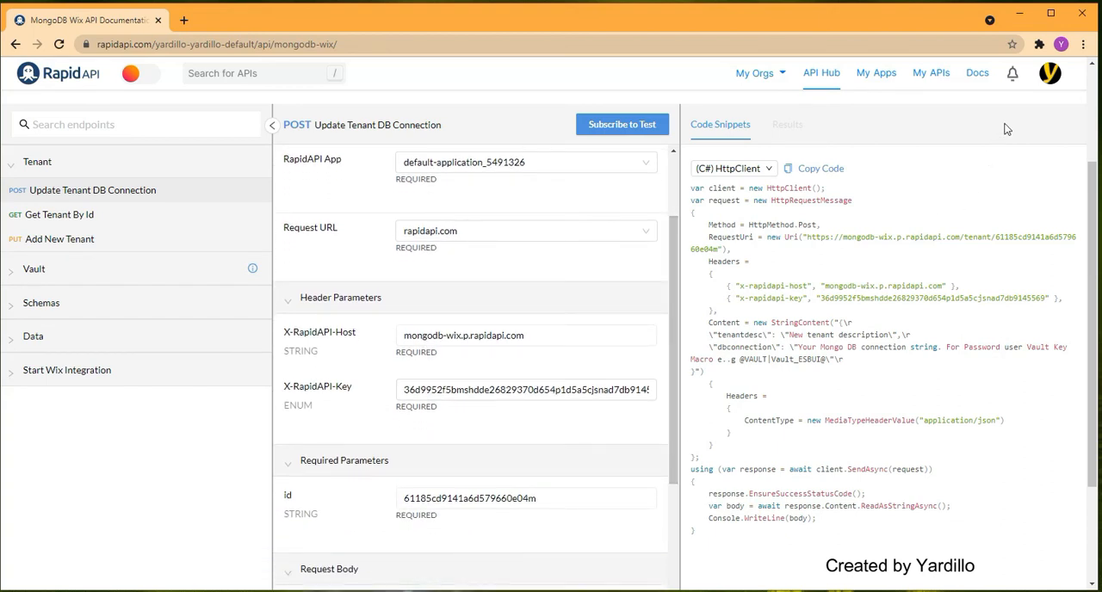
scroll(674, 383, "down", 1)
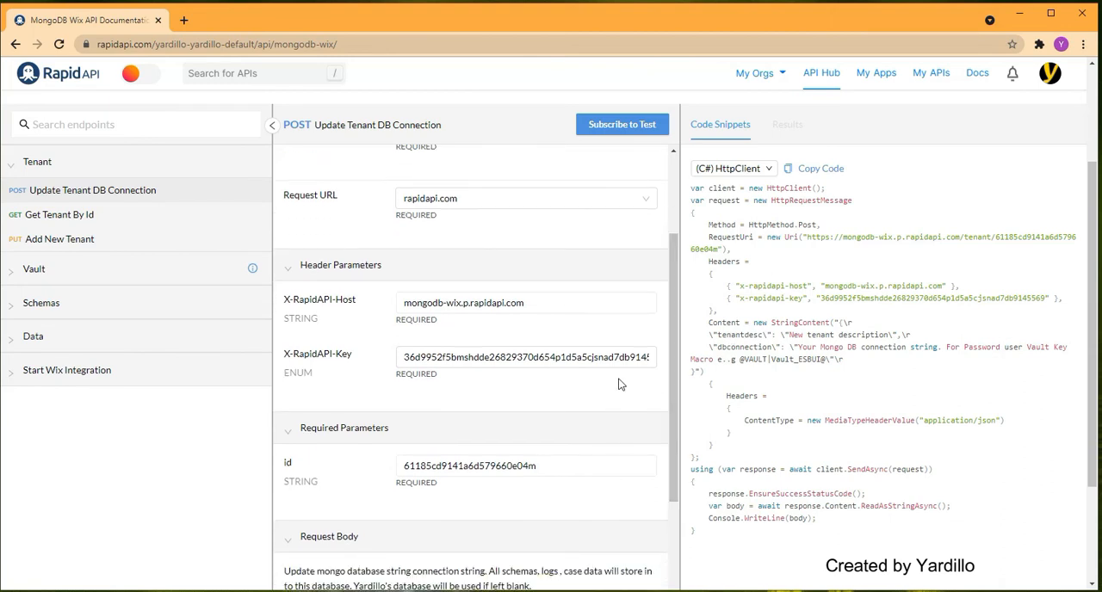
left_click_drag(676, 353, 679, 256)
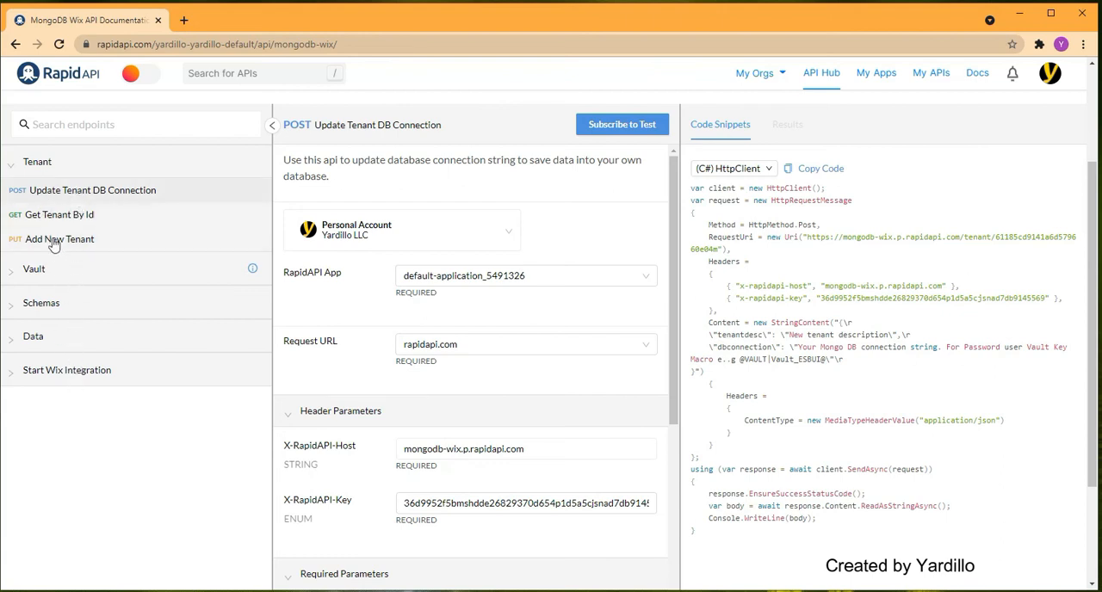
- Open the Get Tenant endpoint under Start Wix Integration and examine its request URL, host and key headers in the code snippet
left_click(17, 374)
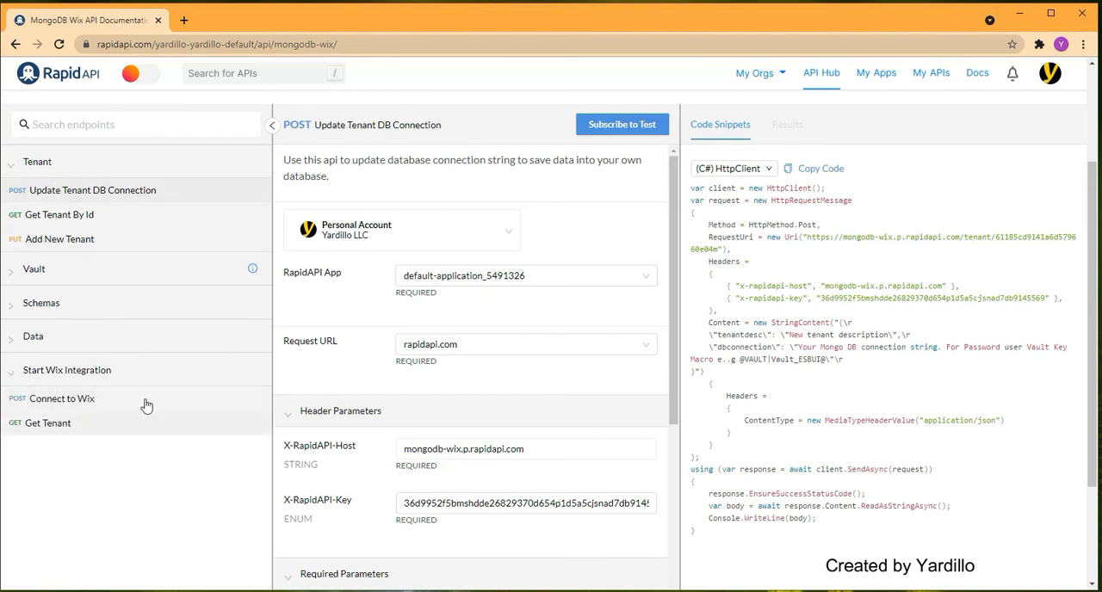
left_click(50, 422)
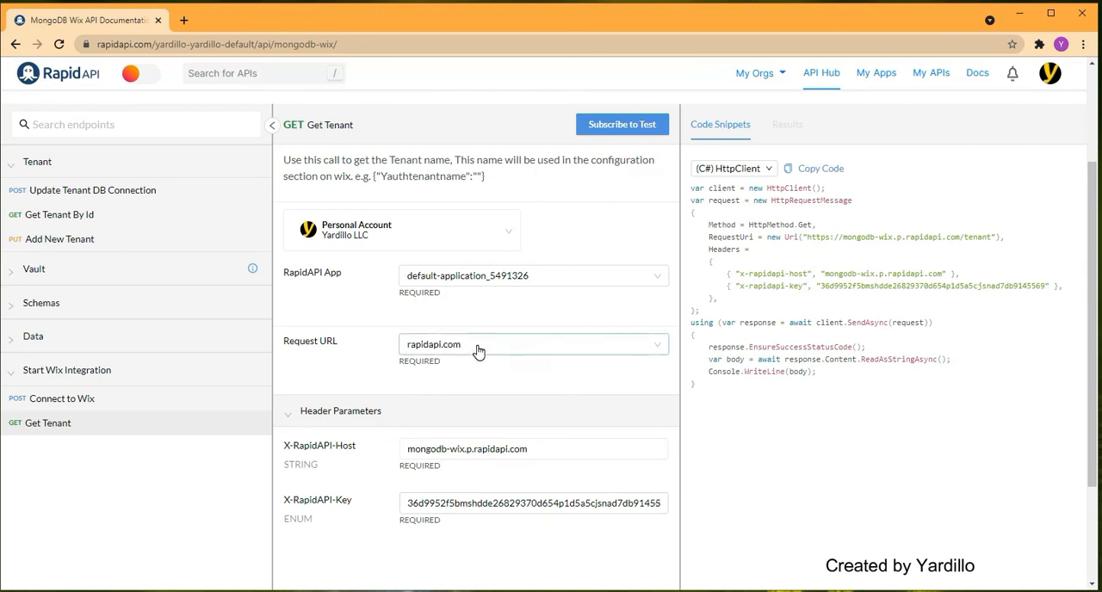
left_click(656, 349)
left_click(660, 352)
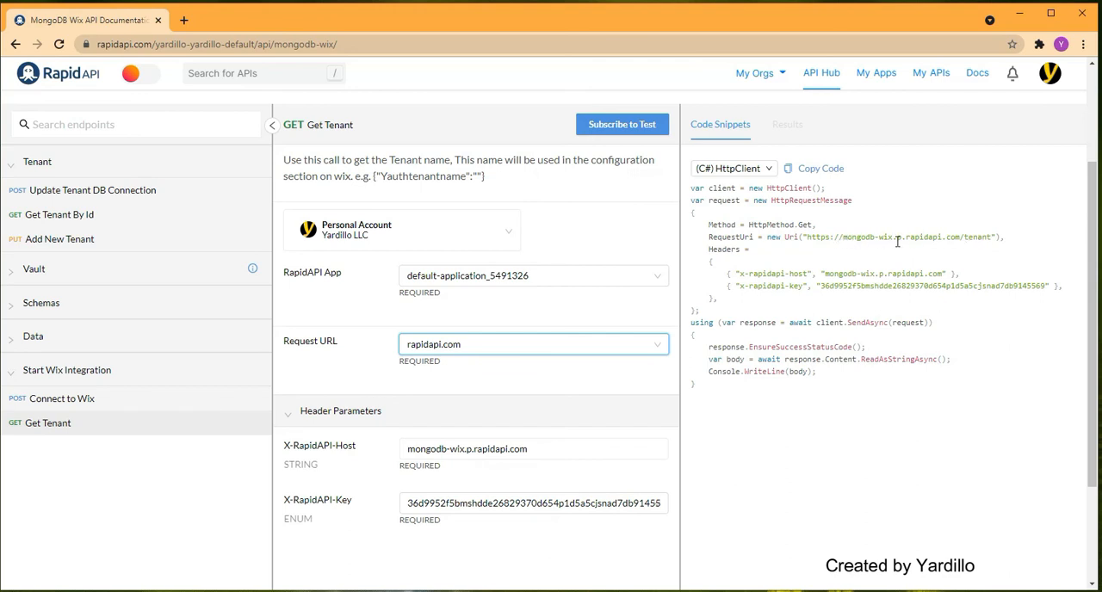
left_click_drag(825, 273, 866, 289)
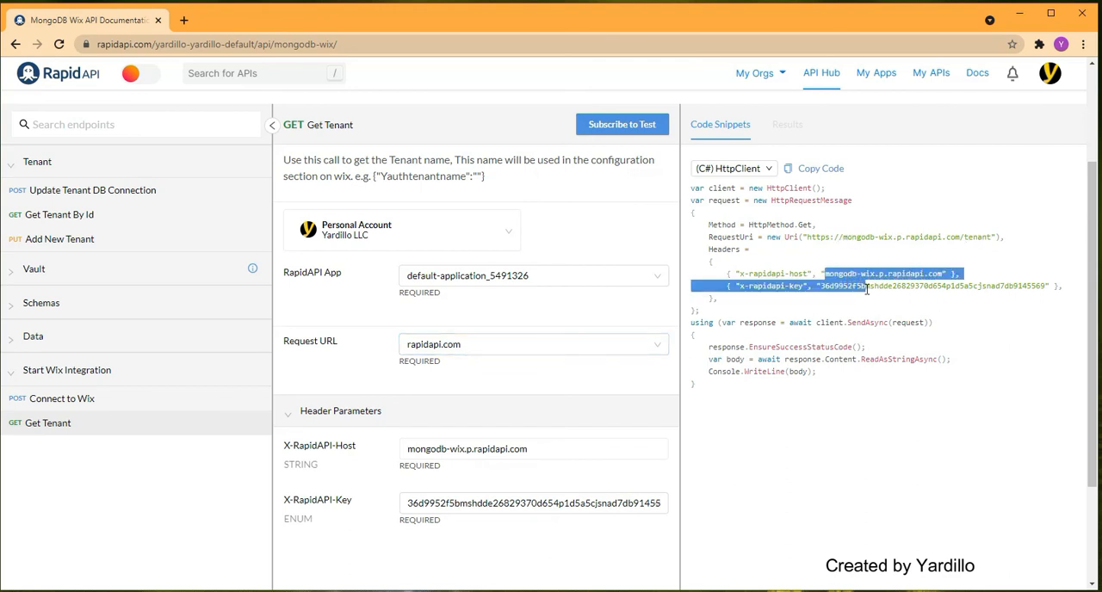
left_click(883, 285)
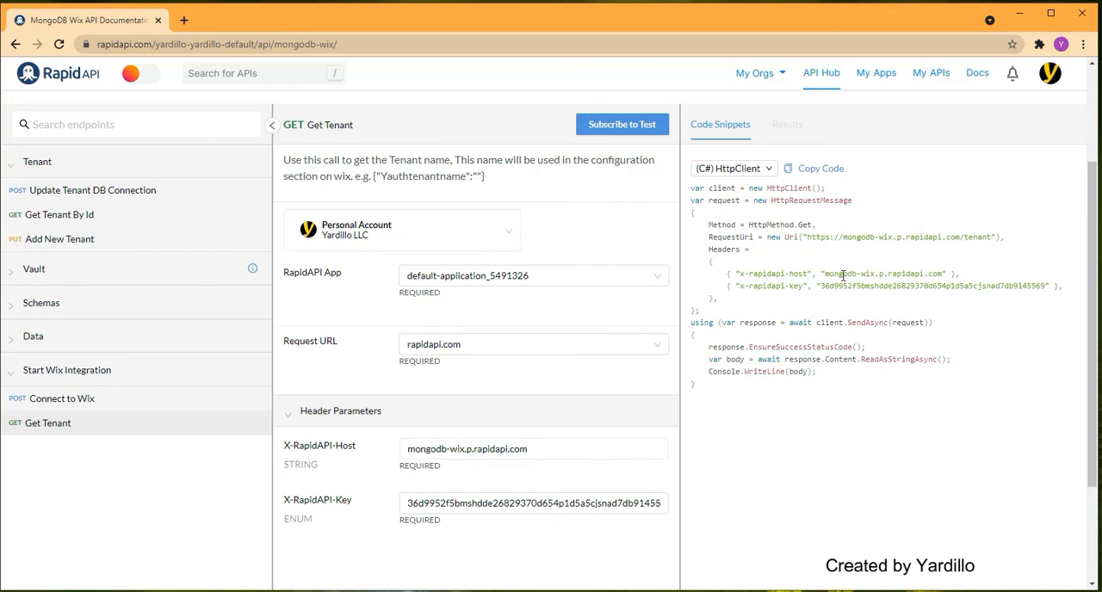
scroll(635, 392, "down", 1)
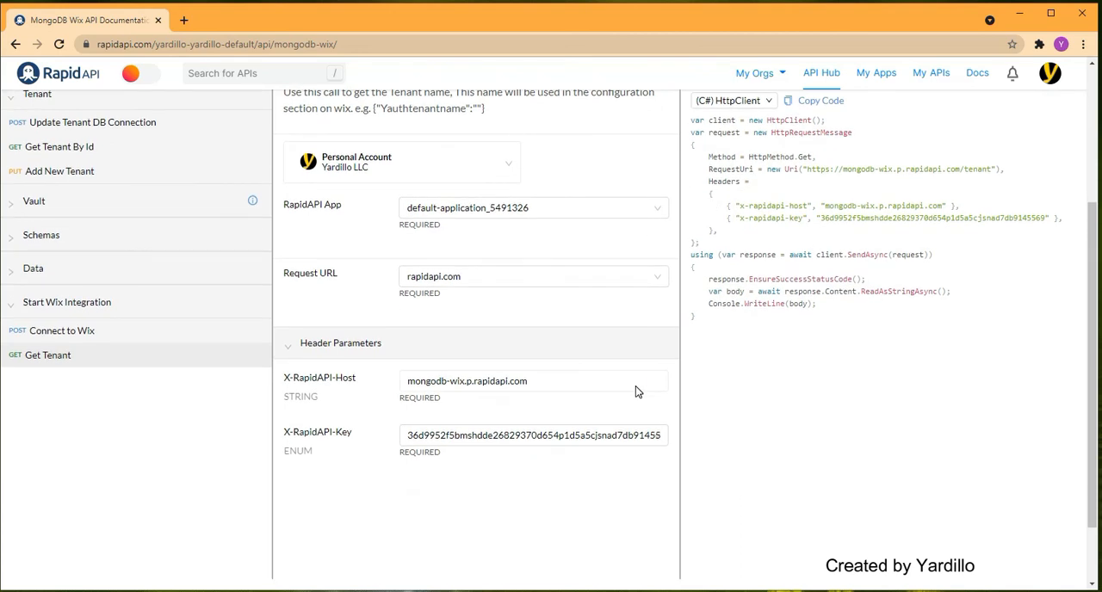
- View the MongoDB Wix API's About overview and open its Tutorials page
scroll(635, 392, "up", 2)
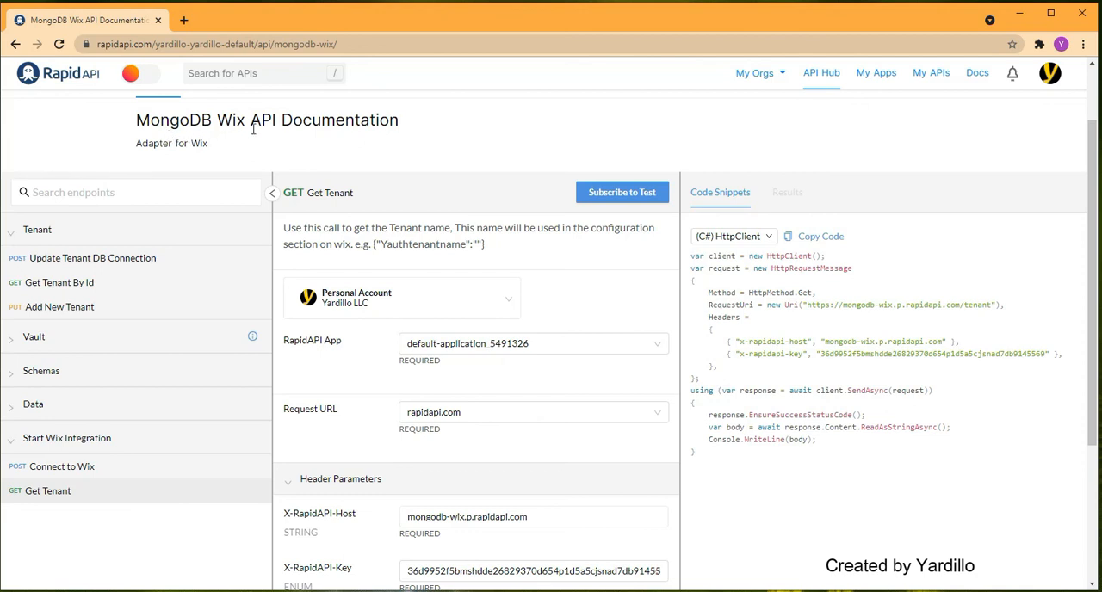
scroll(420, 172, "up", 1)
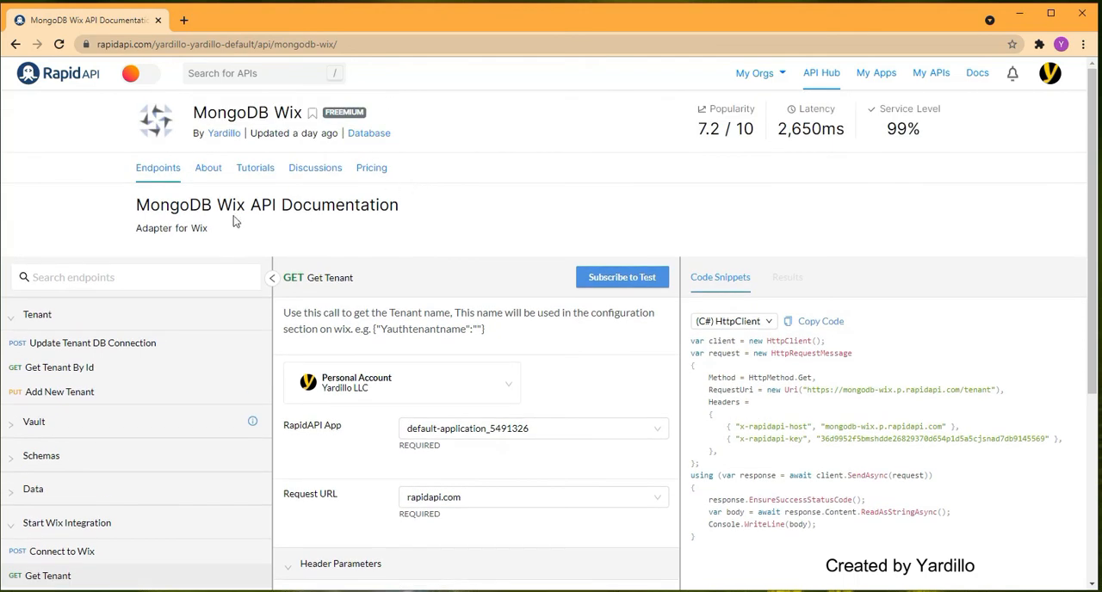
left_click(223, 171)
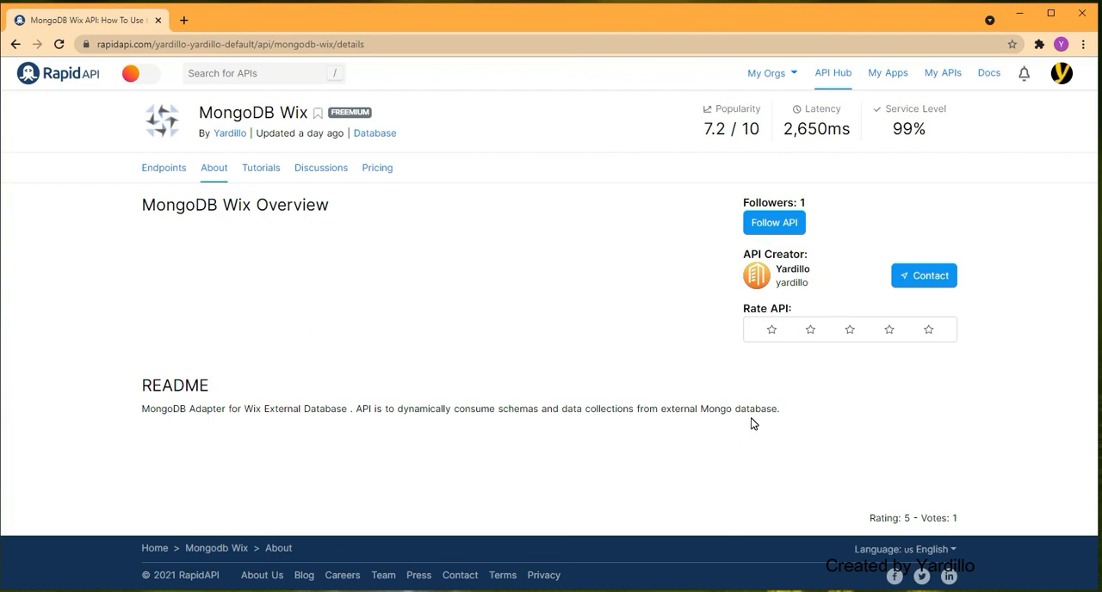
left_click(259, 170)
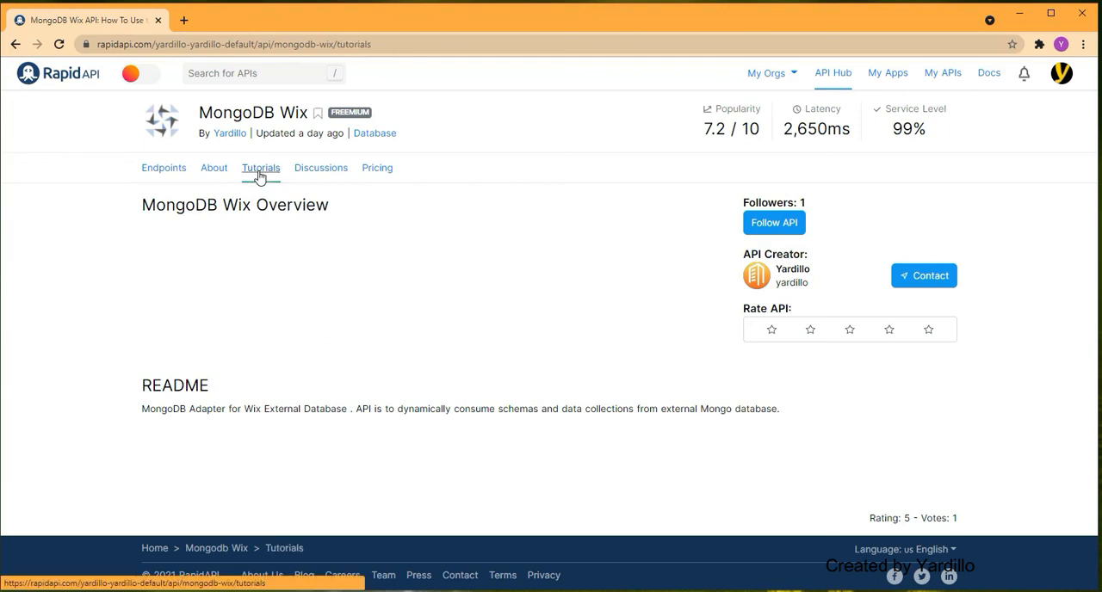